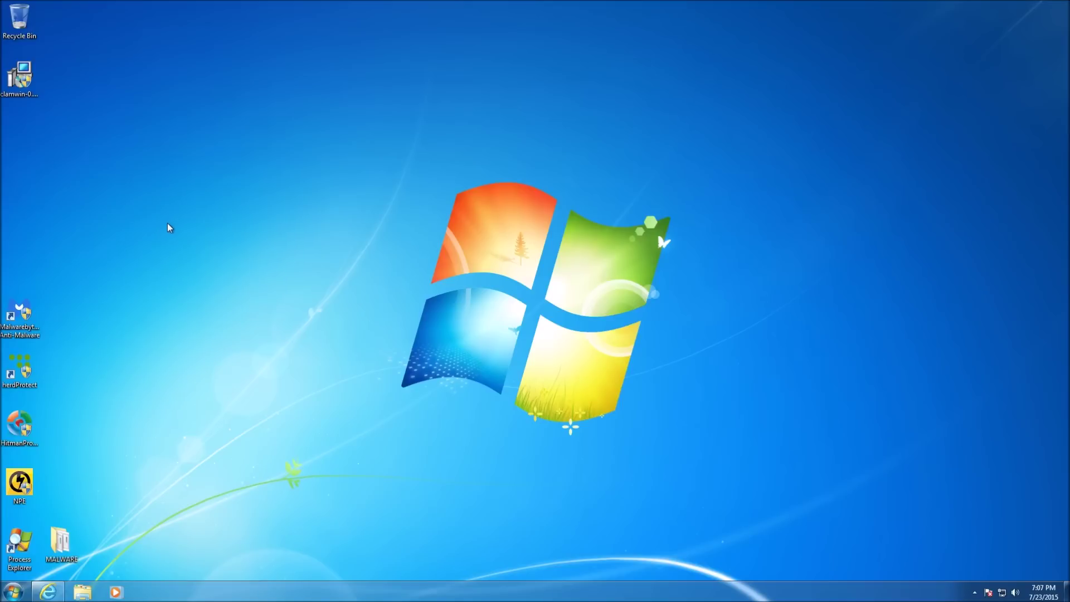
Bring up the context menu for the ClamWin setup file on the desktop.
{"action": "right_click", "coordinate": [27, 87]}
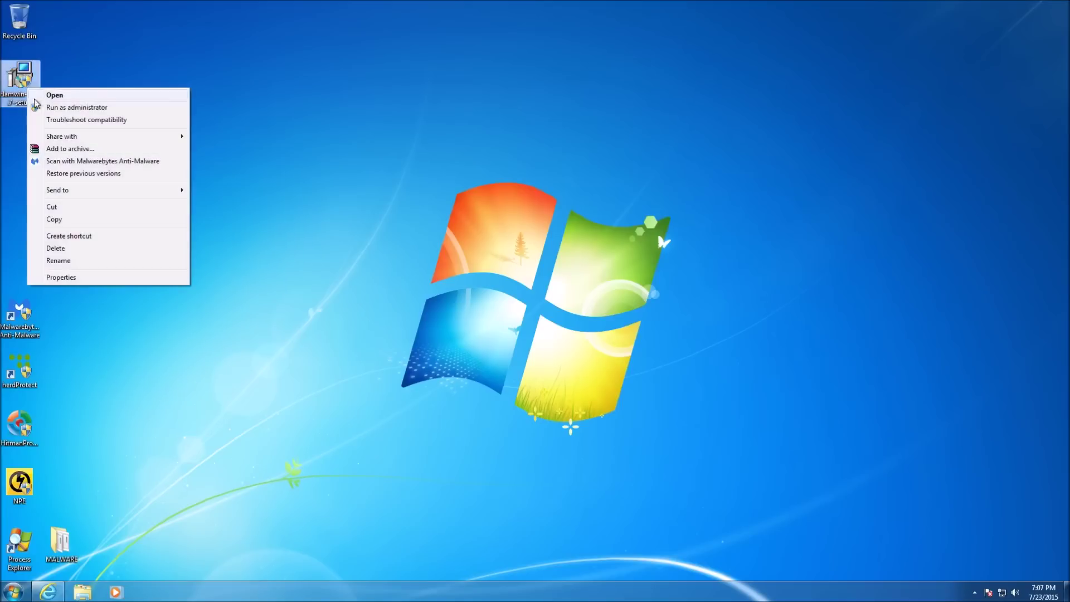
Launch the ClamWin installer, allow UAC changes, and accept the license agreement.
{"action": "left_click", "coordinate": [25, 85]}
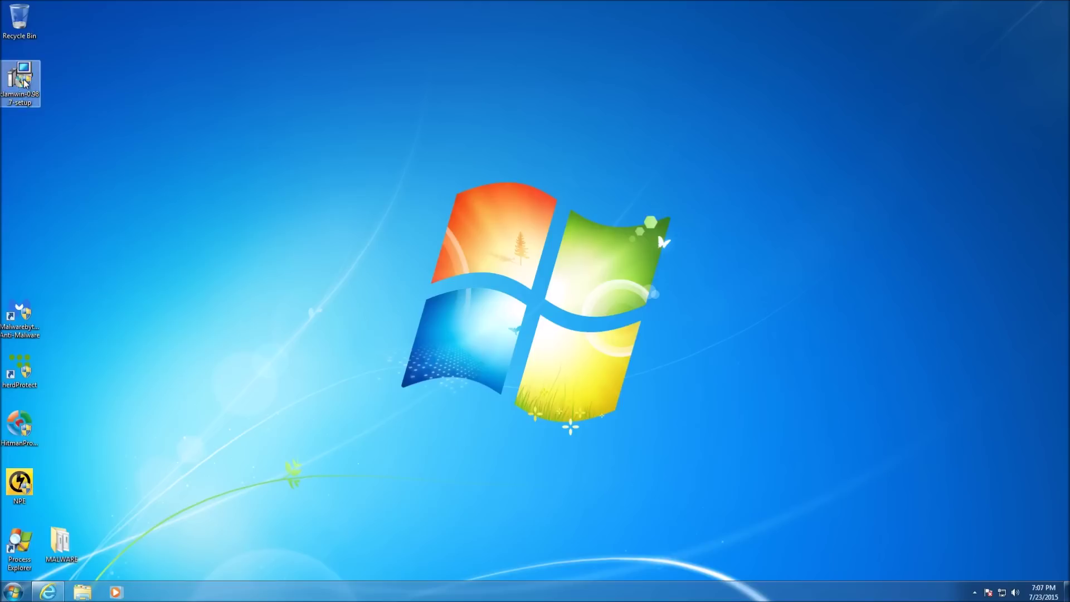
{"action": "double_click", "coordinate": [25, 83]}
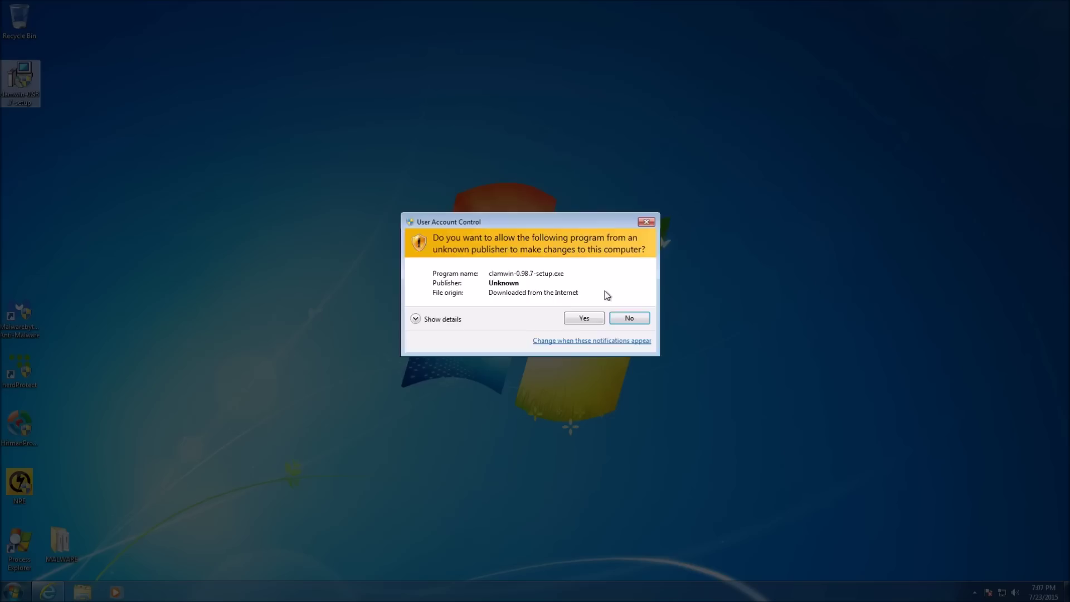
{"action": "left_click", "coordinate": [589, 323]}
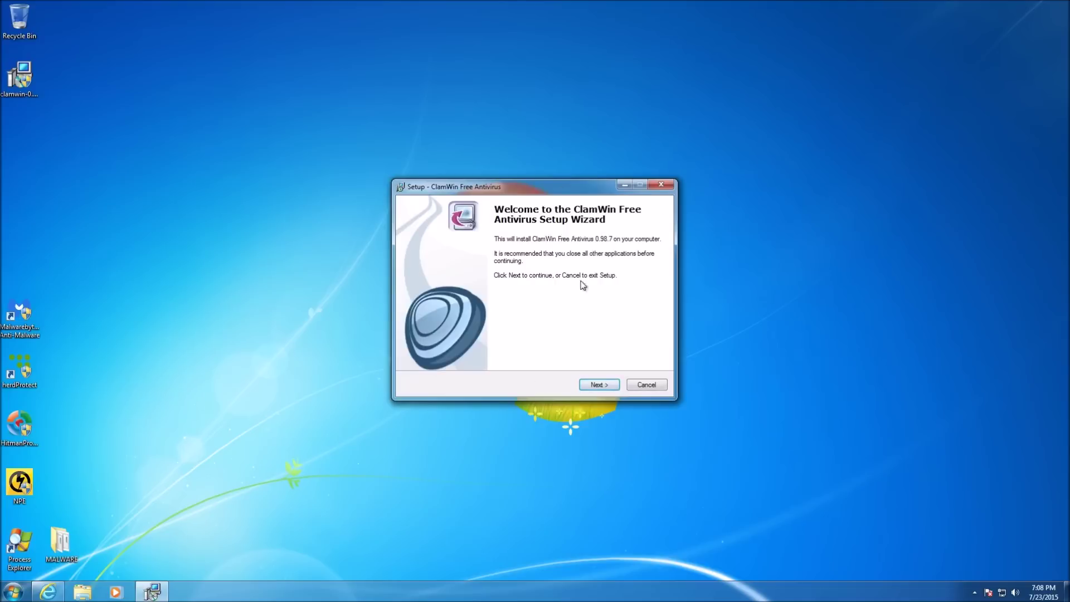
{"action": "left_click", "coordinate": [598, 386]}
{"action": "left_click", "coordinate": [476, 349]}
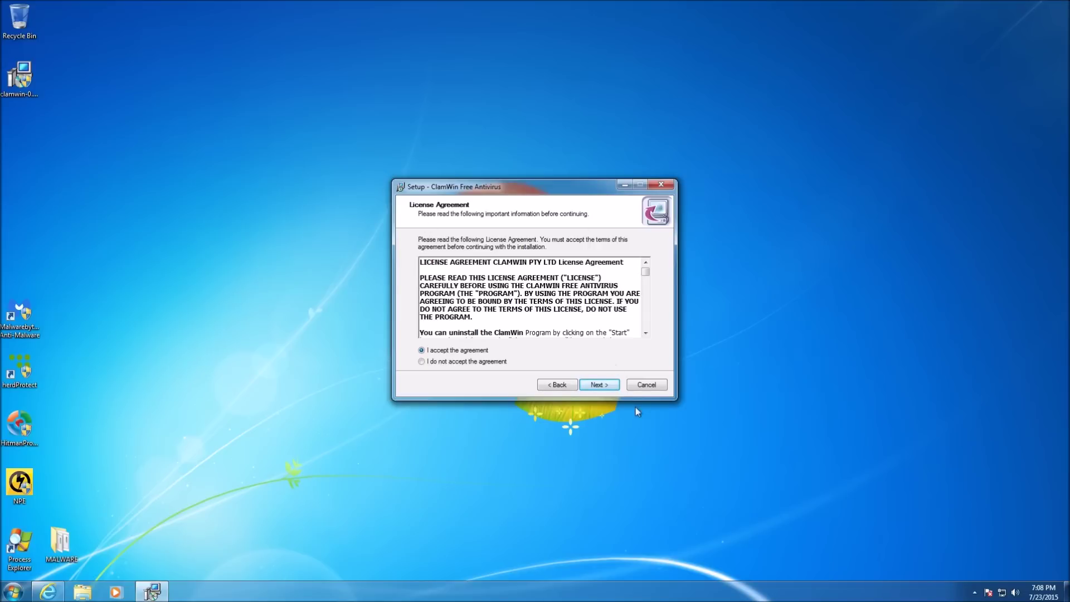
{"action": "left_click", "coordinate": [617, 388]}
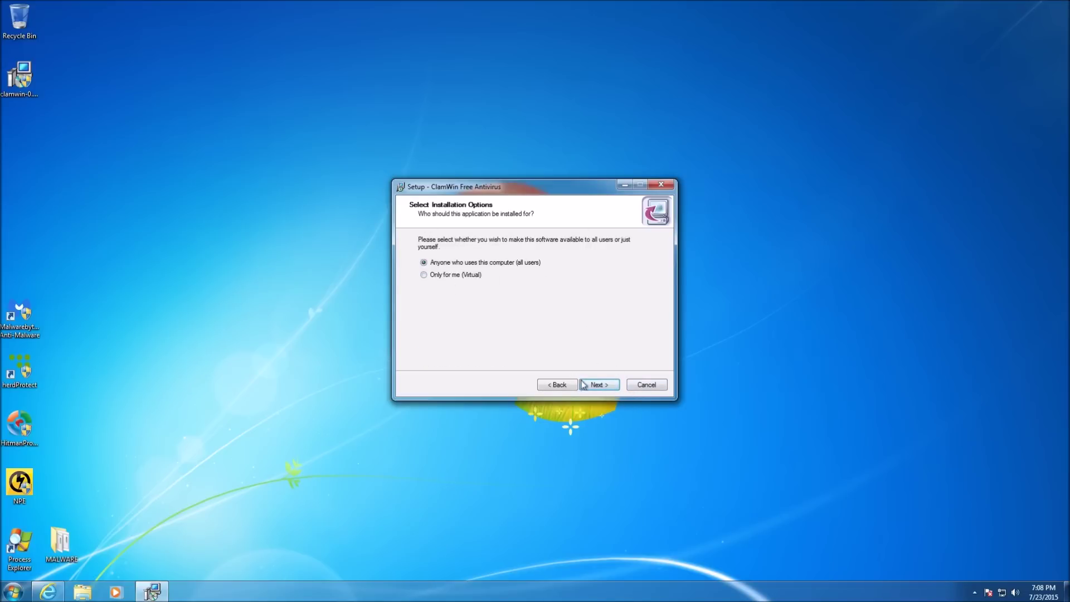
Install for all users in the default folder, keeping Typical Installation and default components.
{"action": "left_click", "coordinate": [593, 386]}
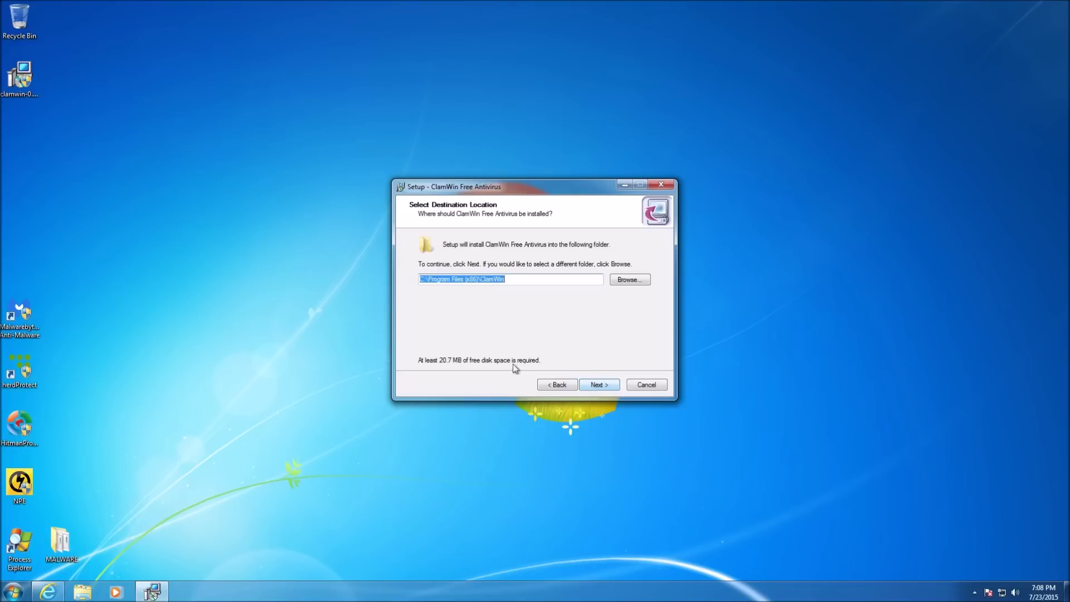
{"action": "left_click", "coordinate": [614, 388]}
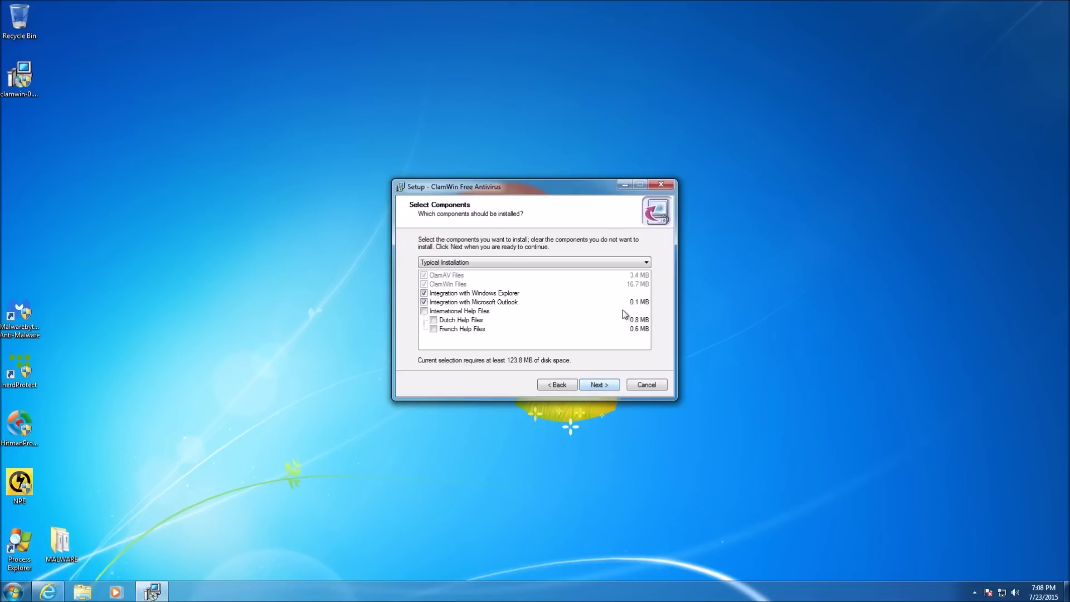
{"action": "left_click", "coordinate": [461, 263]}
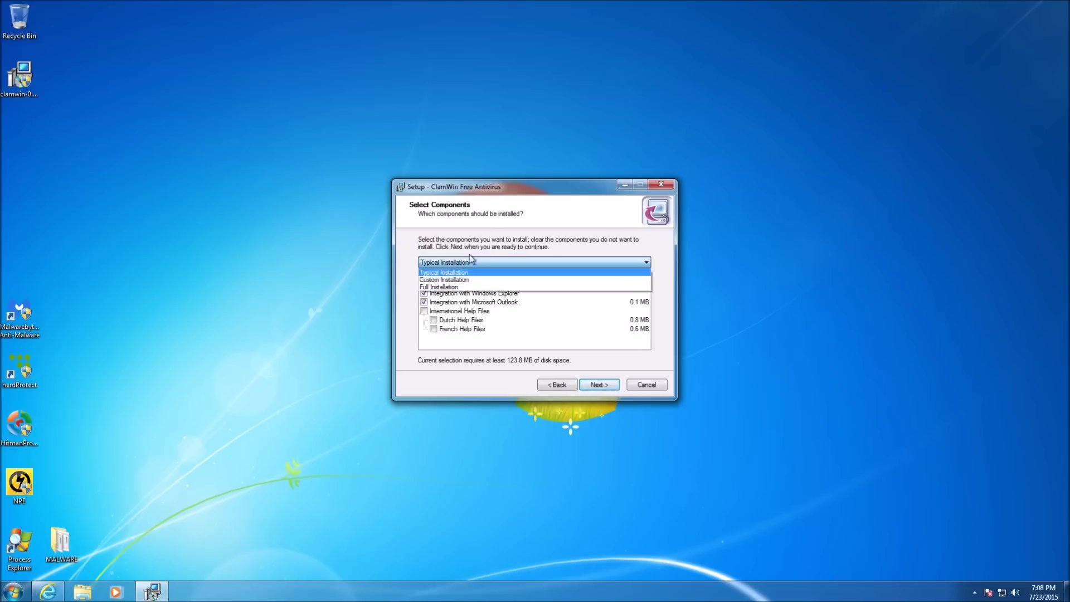
{"action": "left_click", "coordinate": [563, 244]}
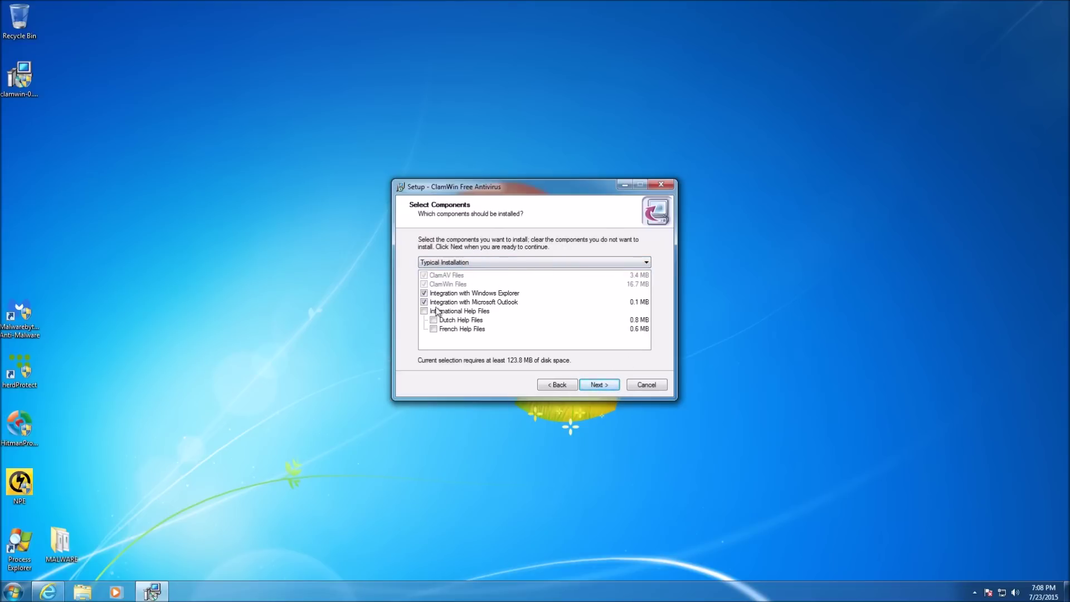
{"action": "left_click", "coordinate": [616, 387]}
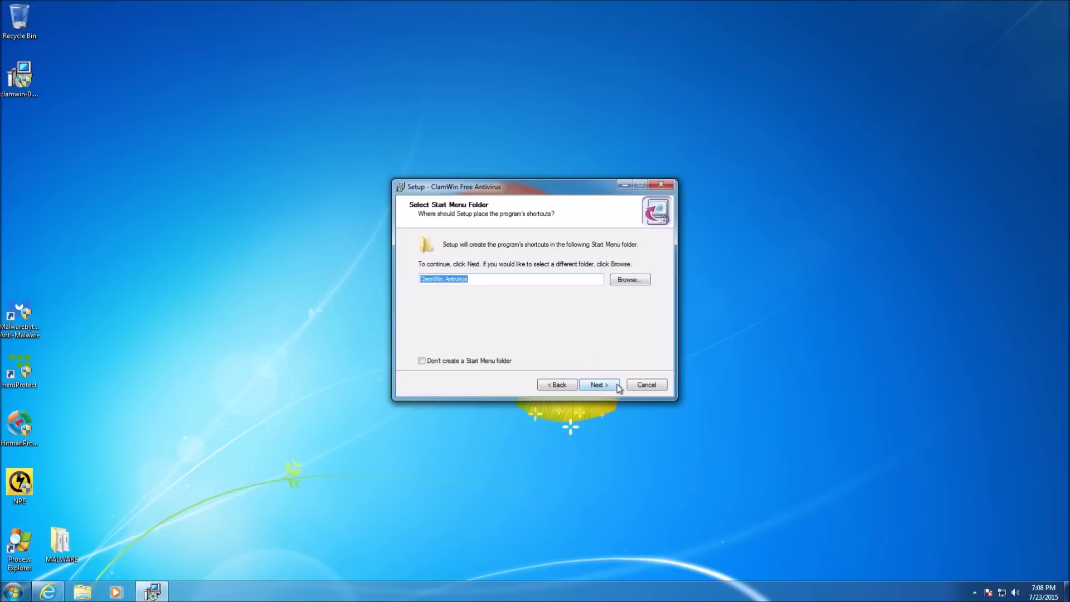
Keep the default Start Menu folder and additional tasks, then start the installation.
{"action": "left_click", "coordinate": [619, 388]}
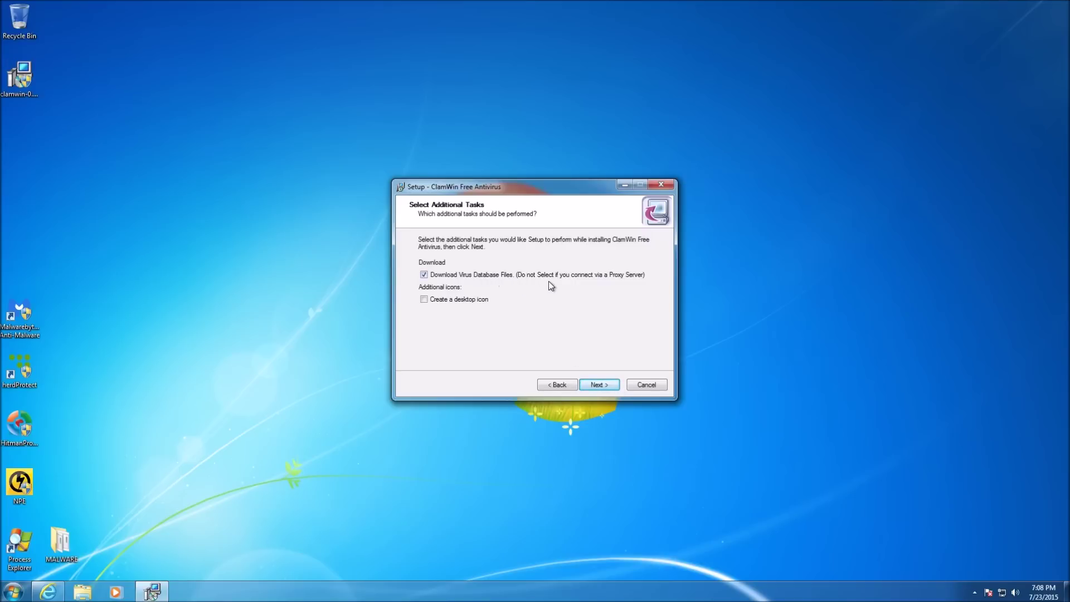
{"action": "left_click", "coordinate": [616, 387]}
{"action": "scroll", "coordinate": [644, 299], "scroll_direction": "down", "scroll_amount": 1}
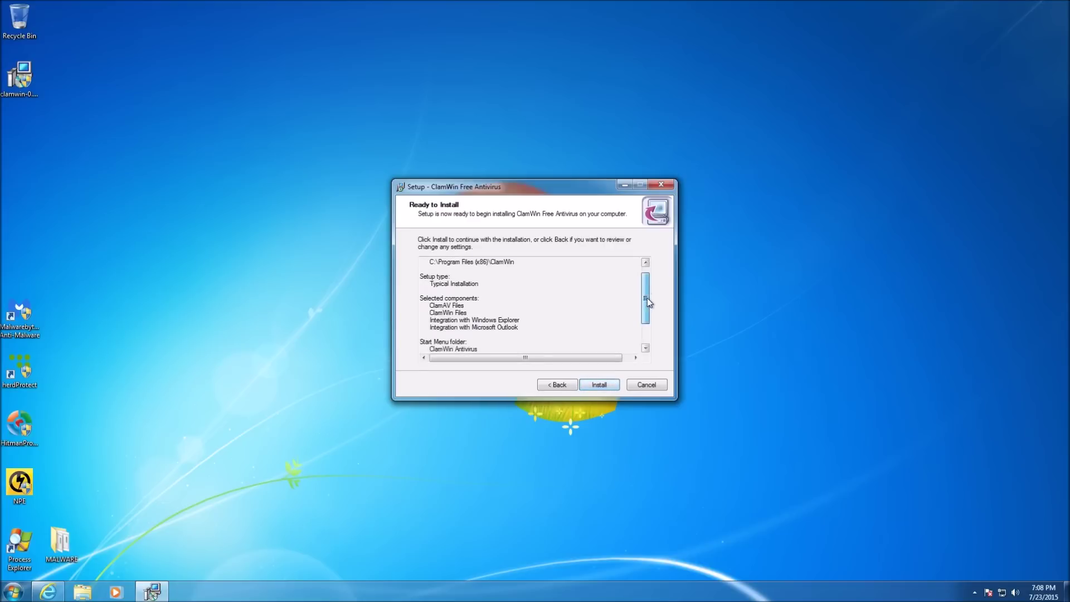
{"action": "mouse_move", "coordinate": [647, 300]}
{"action": "left_mouse_down"}
{"action": "mouse_move", "coordinate": [650, 329]}
{"action": "mouse_move", "coordinate": [649, 276]}
{"action": "left_mouse_up"}
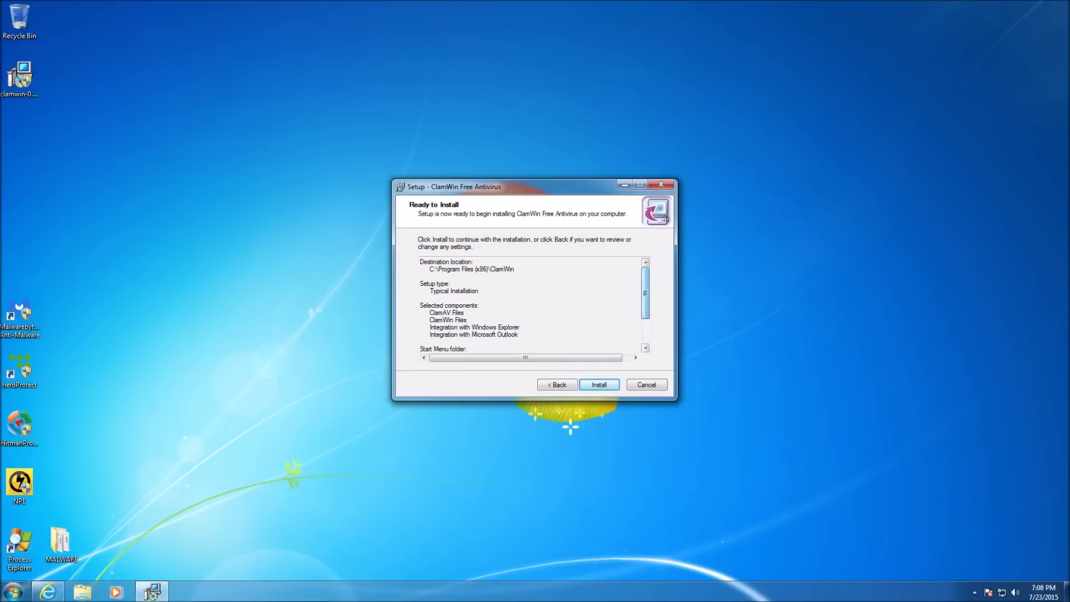
{"action": "left_click", "coordinate": [614, 390]}
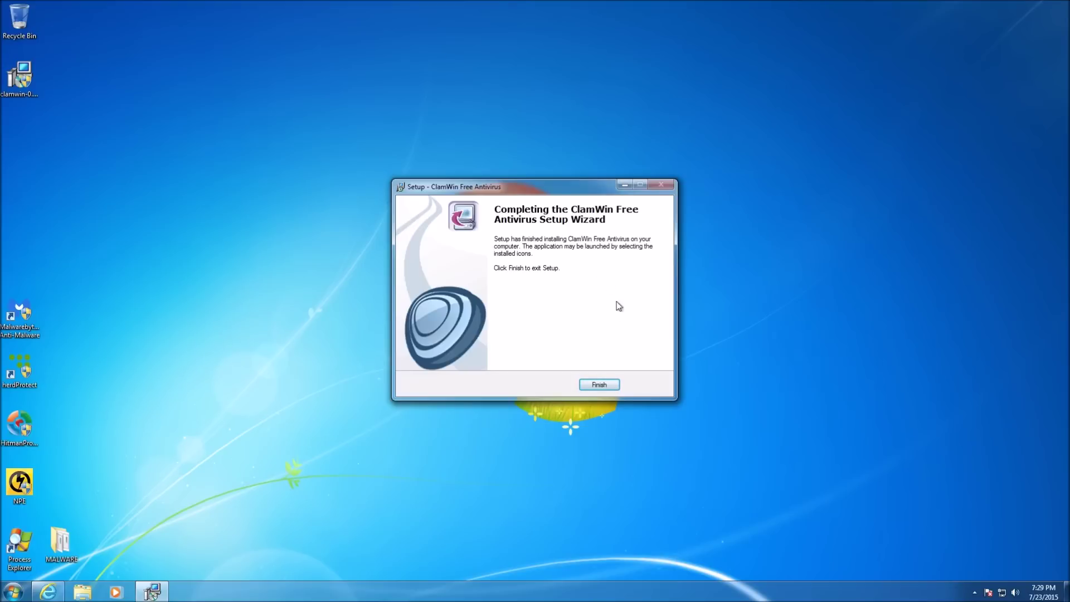
Finish the setup wizard, launch ClamWin from the tray, and agree to update the signature database.
{"action": "left_click", "coordinate": [585, 388]}
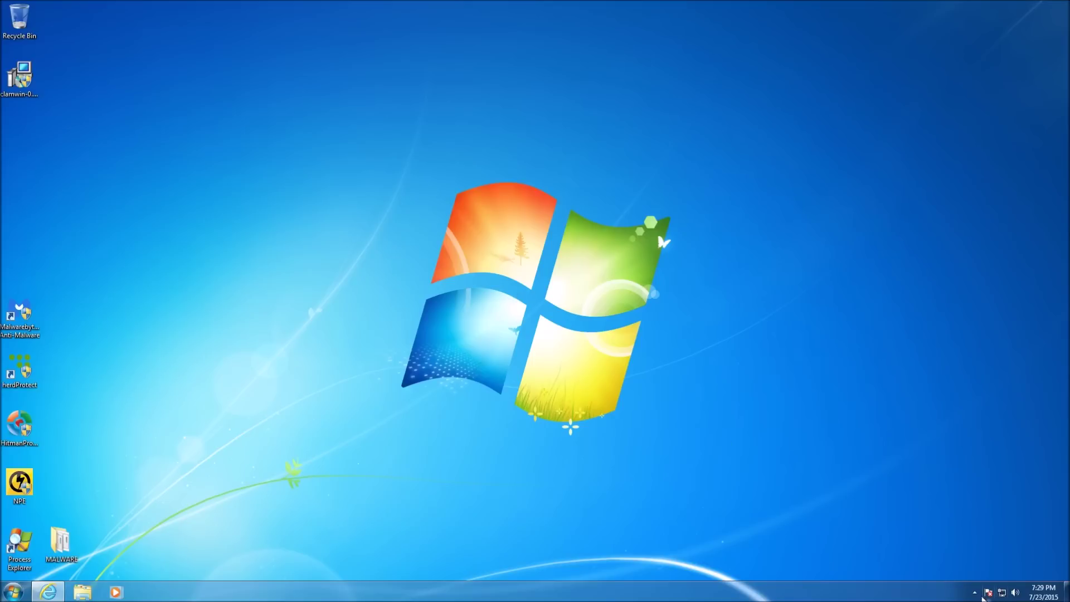
{"action": "left_click", "coordinate": [975, 592]}
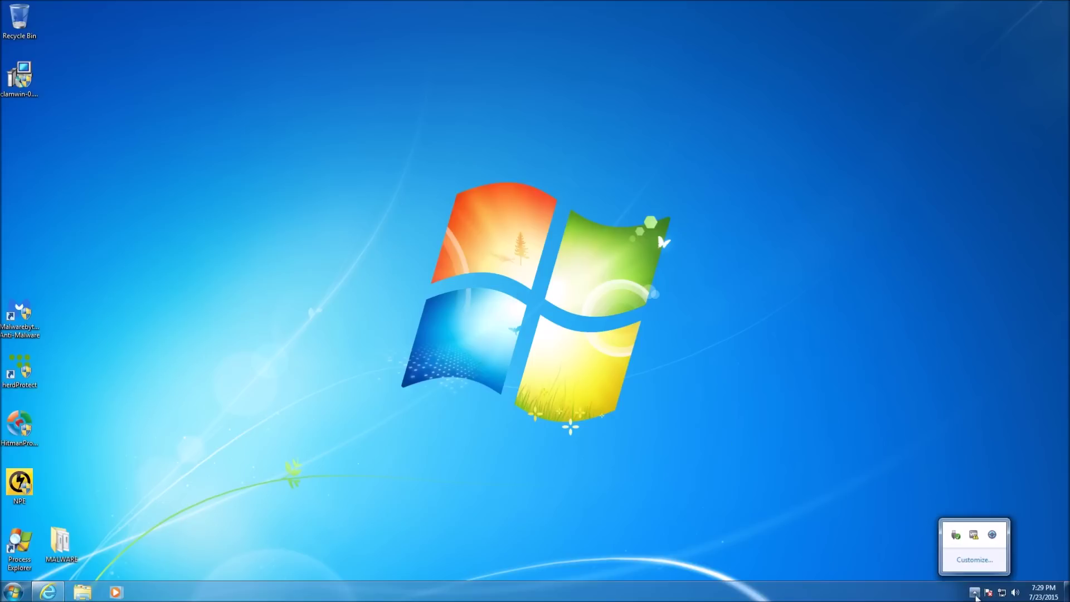
{"action": "double_click", "coordinate": [992, 539]}
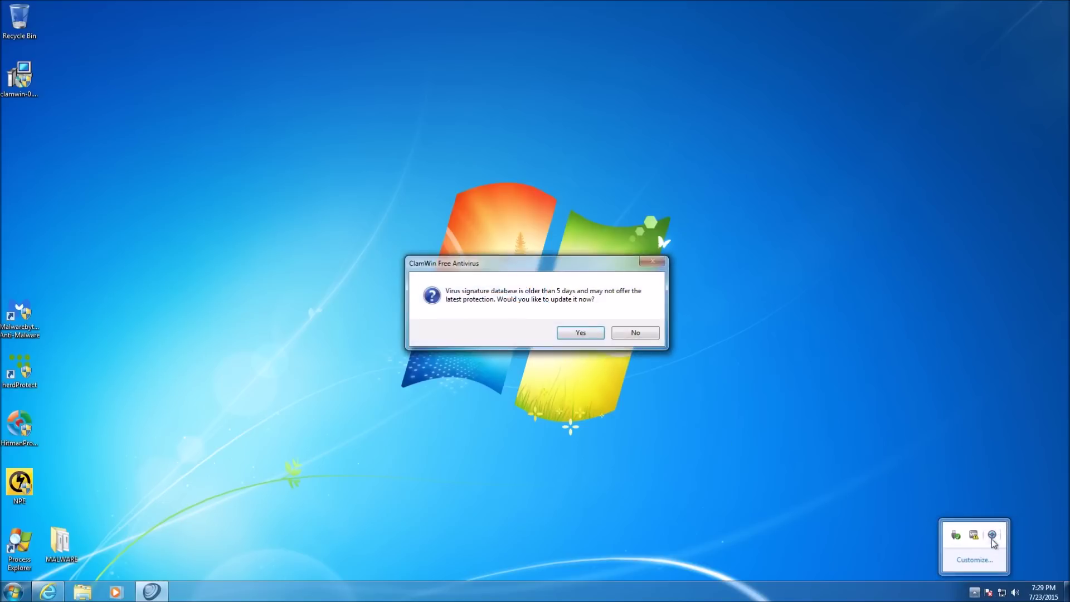
{"action": "left_click", "coordinate": [569, 333]}
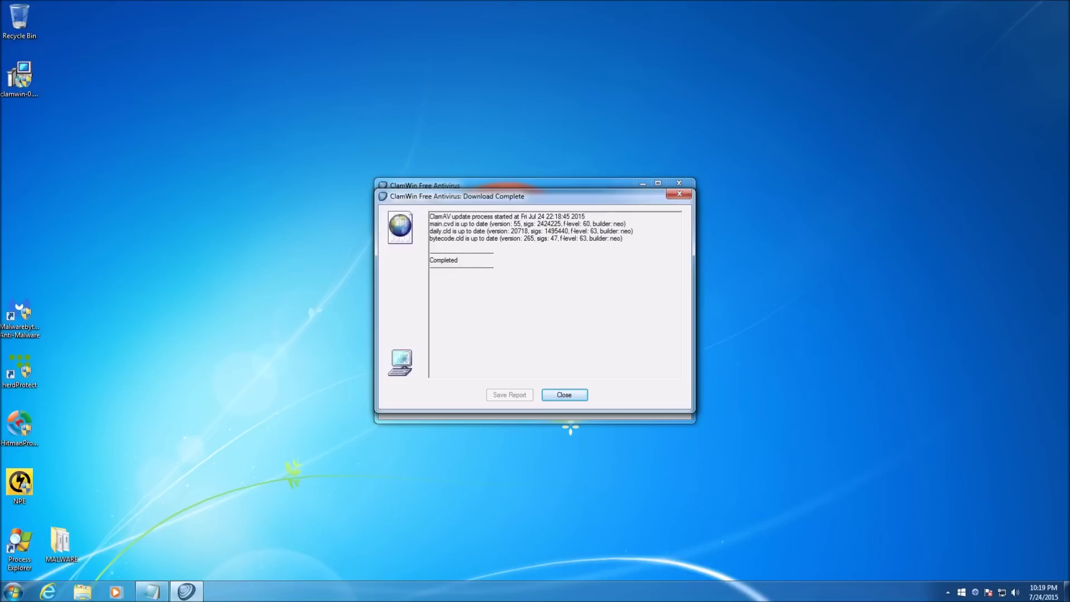
Close the download report, browse the scanner's menus, and bring up the ClamWin preferences.
{"action": "left_click", "coordinate": [583, 399]}
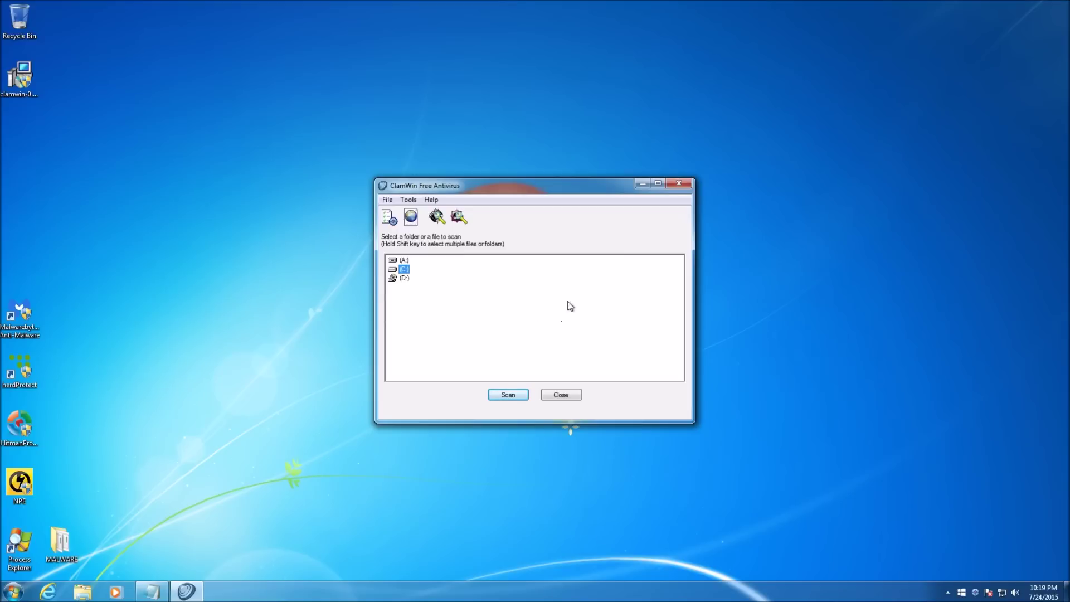
{"action": "left_click", "coordinate": [386, 200]}
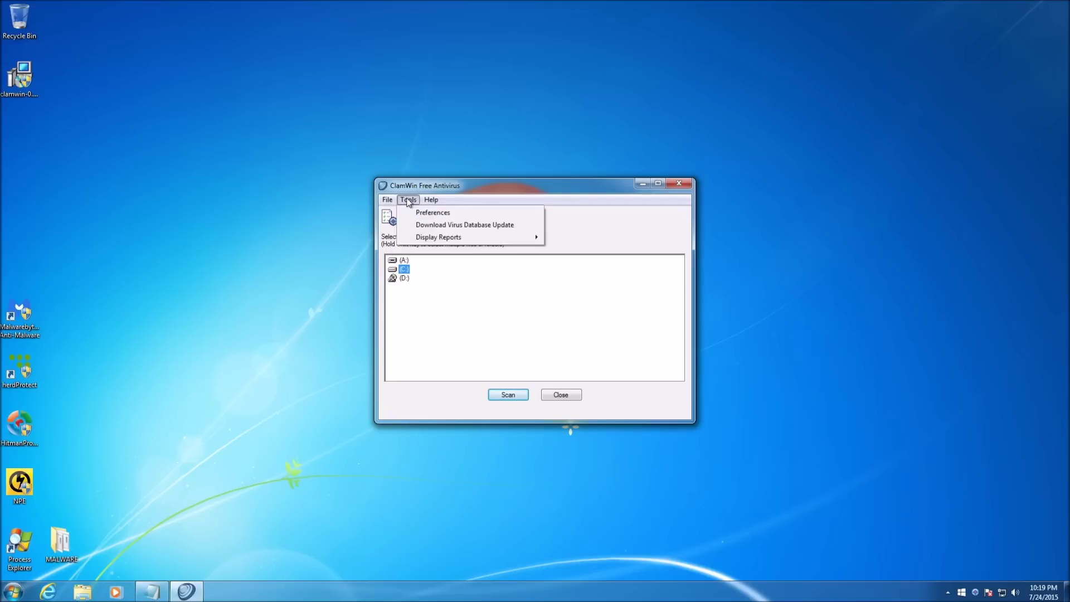
{"action": "mouse_move", "coordinate": [438, 237]}
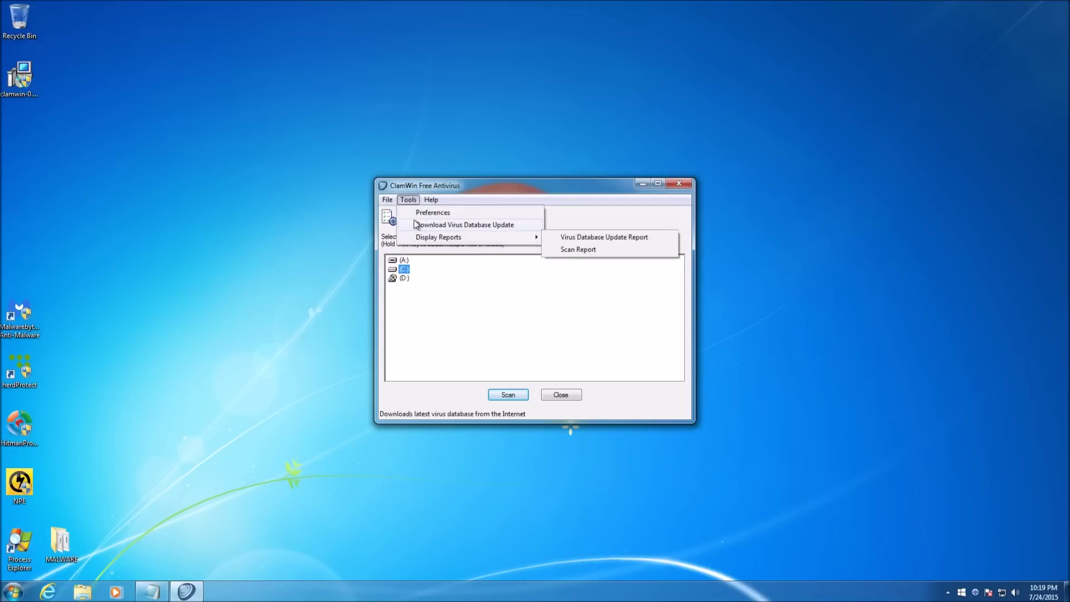
{"action": "left_click", "coordinate": [418, 213]}
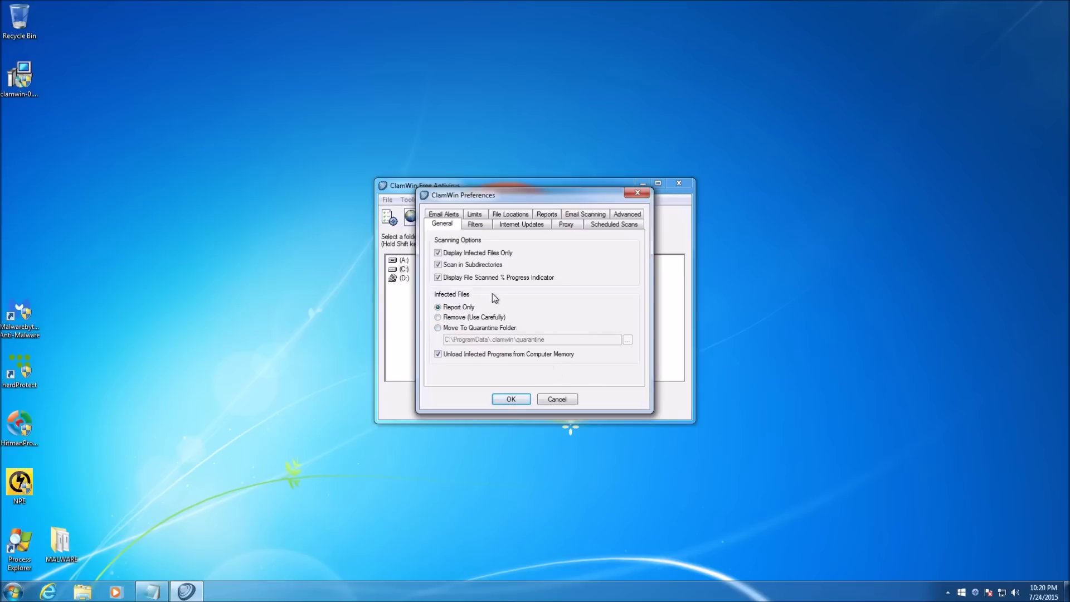
Set infected files to be removed, then review the filter, internet update and proxy settings.
{"action": "left_click", "coordinate": [449, 318]}
{"action": "left_click", "coordinate": [486, 228]}
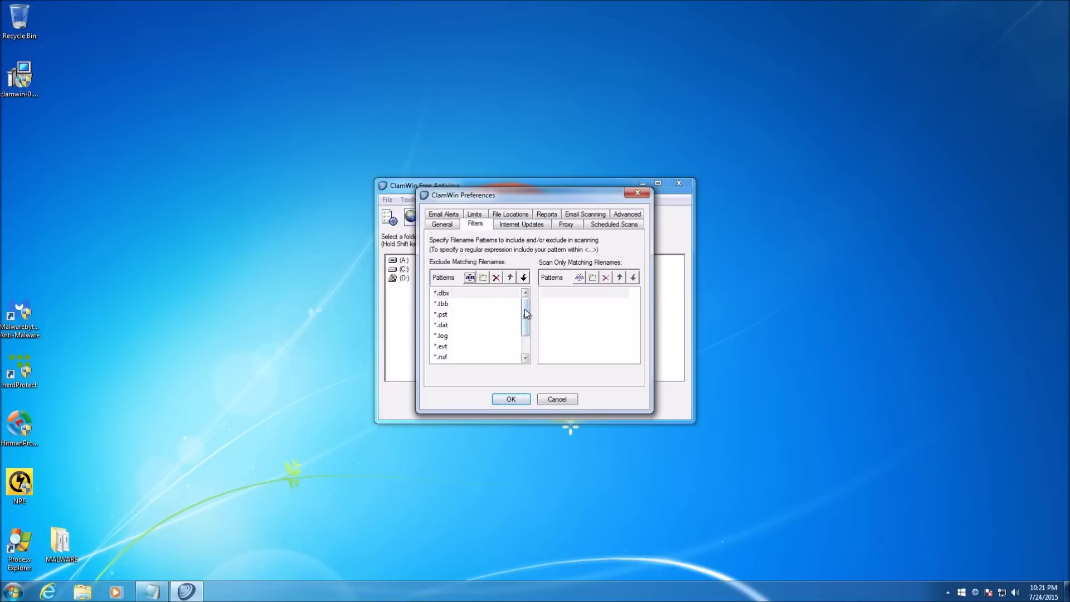
{"action": "scroll", "coordinate": [527, 313], "scroll_direction": "down", "scroll_amount": 3}
{"action": "scroll", "coordinate": [528, 299], "scroll_direction": "up", "scroll_amount": 3}
{"action": "left_click", "coordinate": [513, 228]}
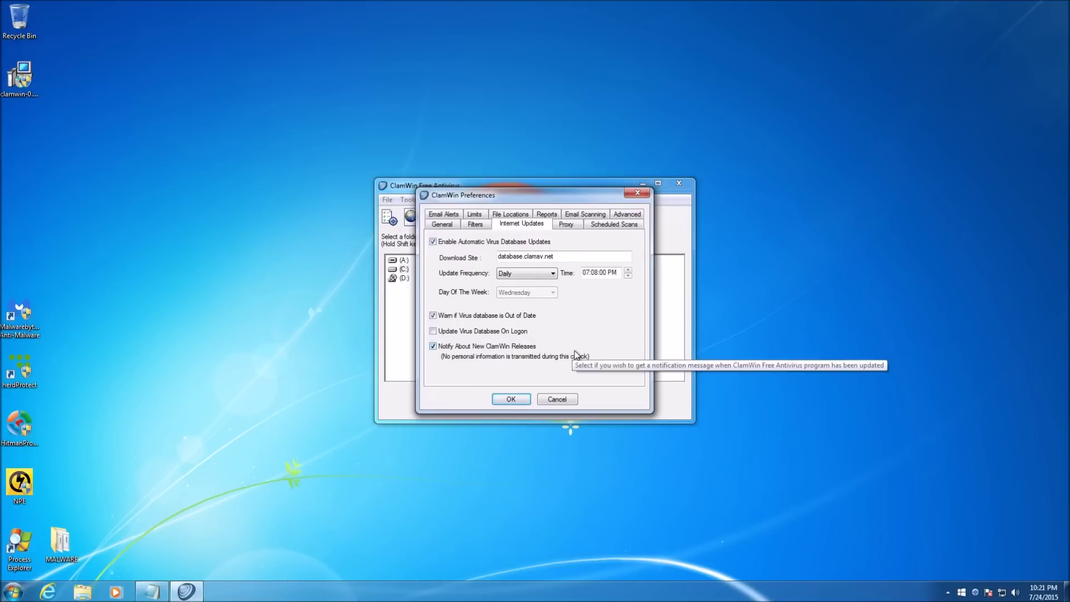
{"action": "left_click", "coordinate": [571, 228]}
{"action": "left_click", "coordinate": [624, 225]}
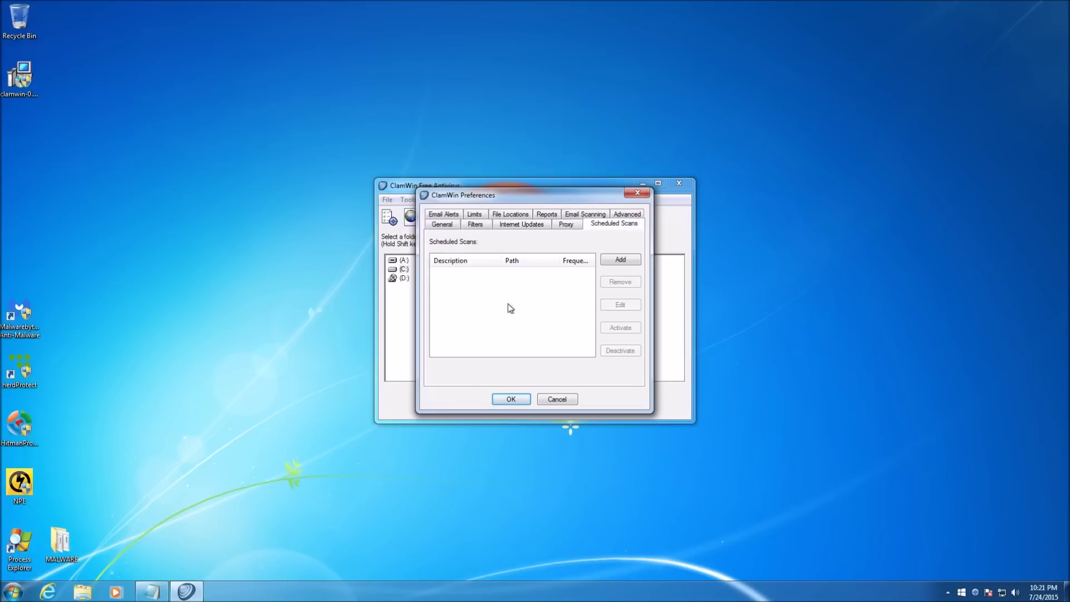
Inspect the scheduled scan frequencies keeping Daily, cancel without adding, and show Email Alerts.
{"action": "left_click", "coordinate": [618, 261]}
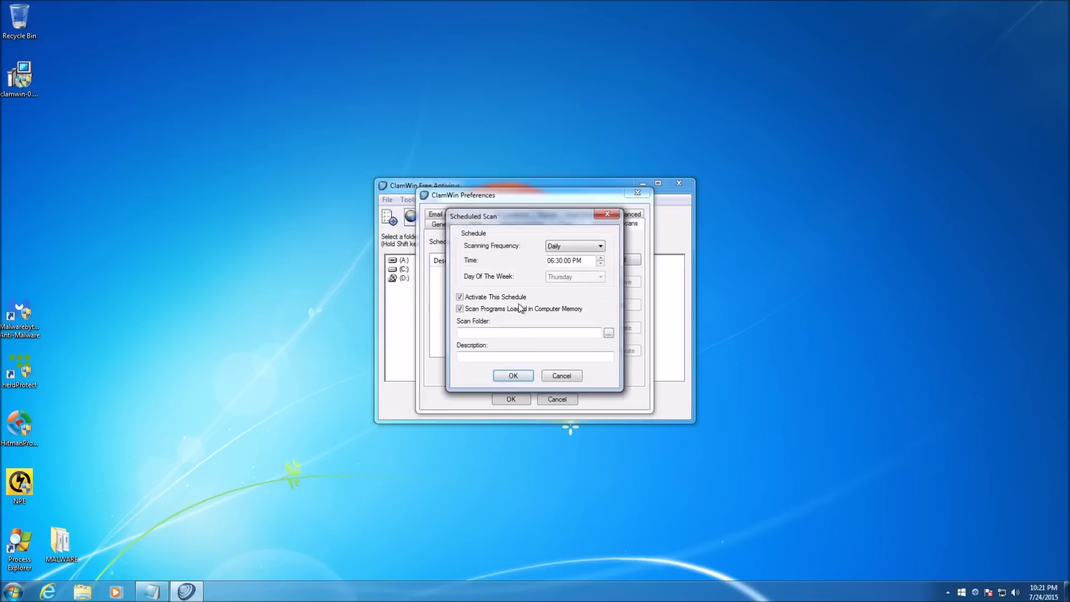
{"action": "left_click", "coordinate": [568, 253]}
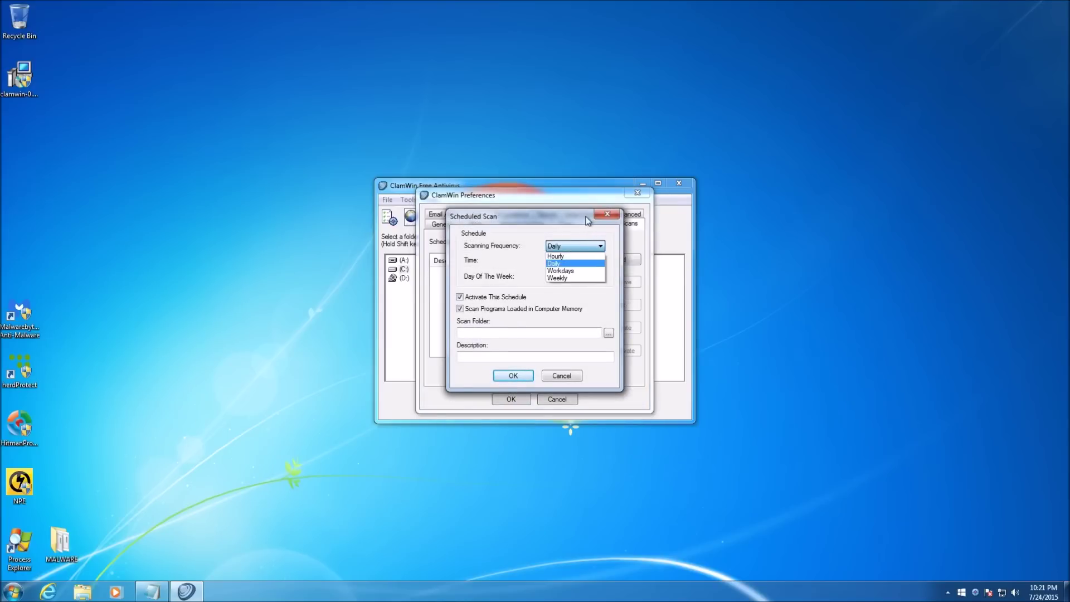
{"action": "left_click", "coordinate": [586, 223]}
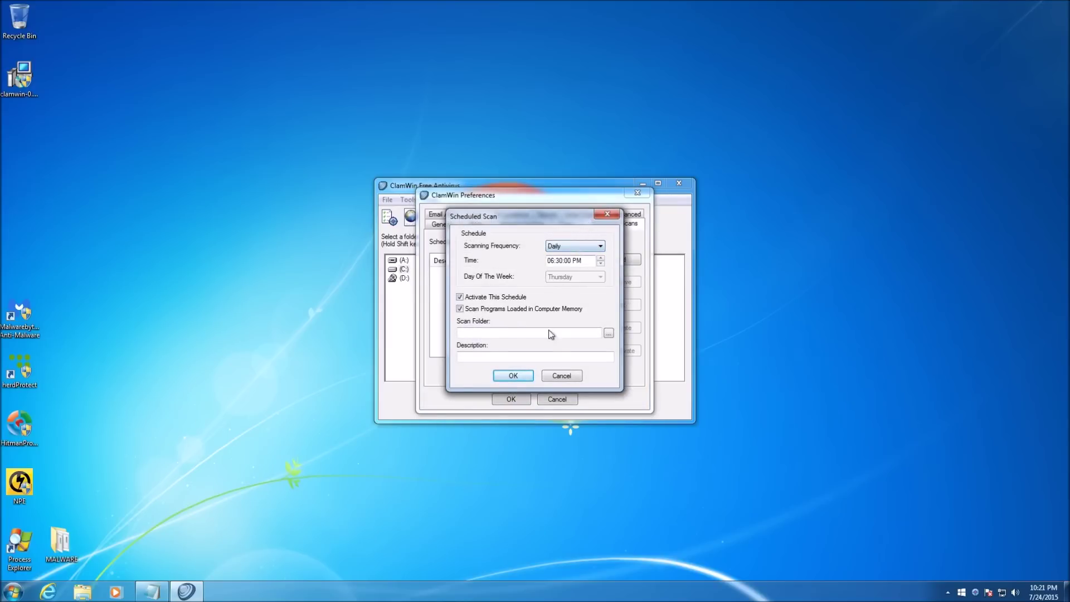
{"action": "left_click", "coordinate": [559, 378]}
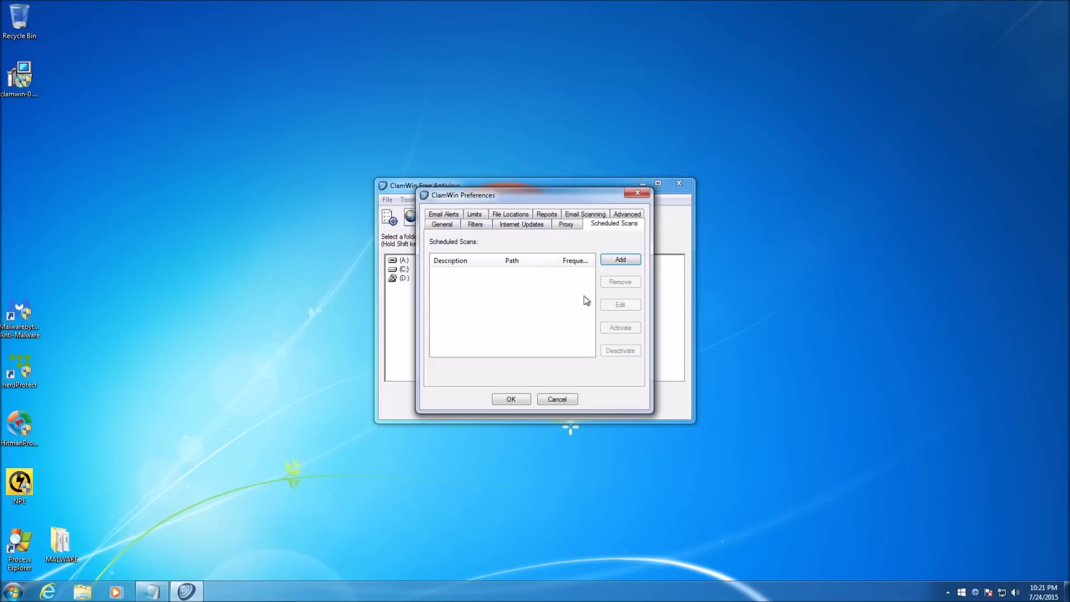
{"action": "left_click", "coordinate": [444, 214]}
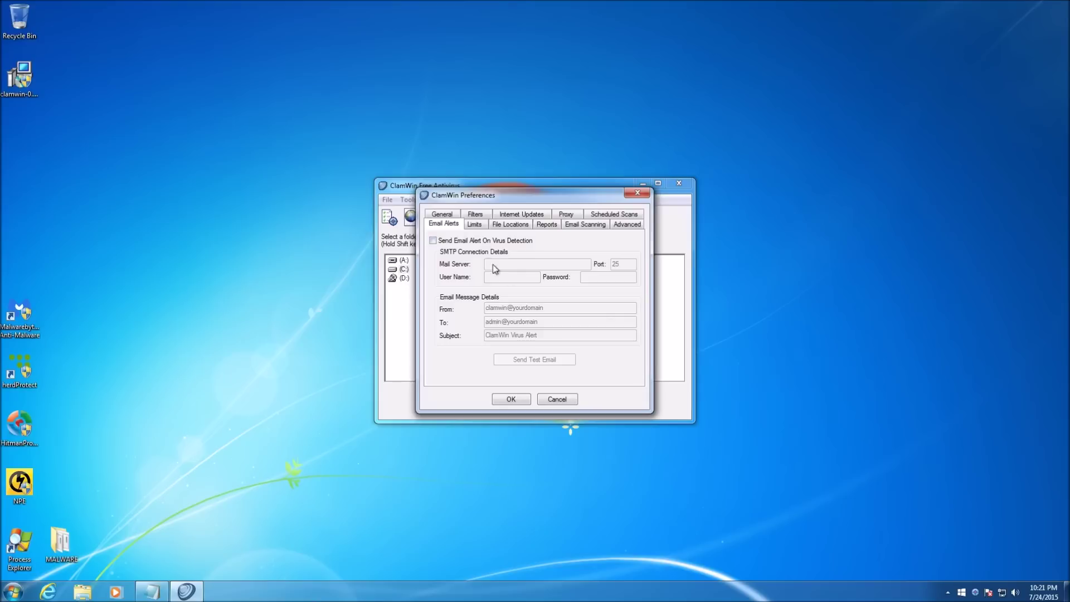
Review the Limits, File Locations and Reports settings, ending on Outlook email scanning.
{"action": "left_click", "coordinate": [474, 224]}
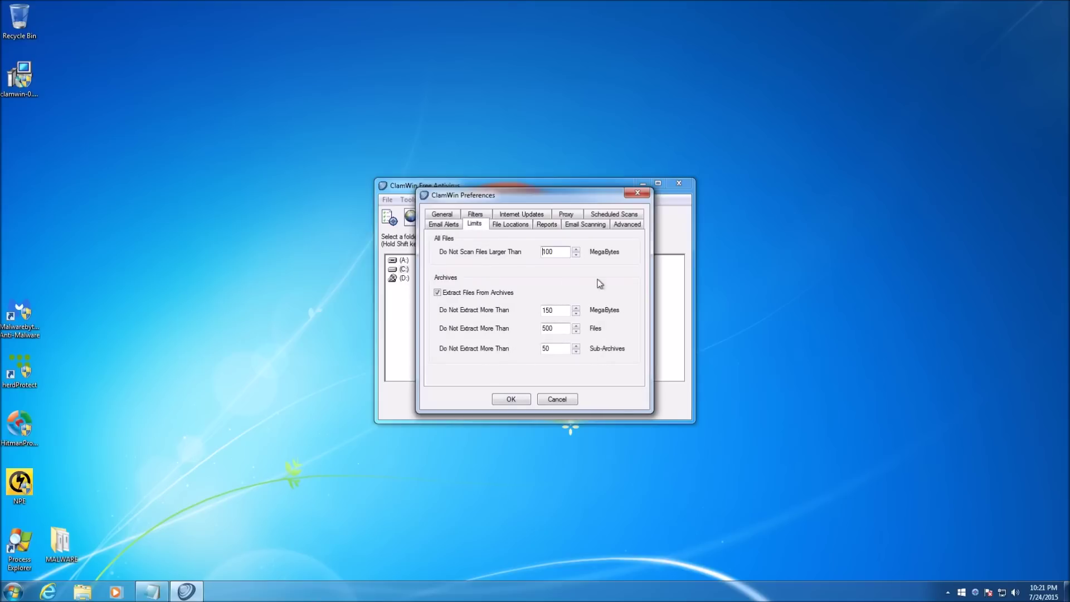
{"action": "key", "text": "ctrl+Tab"}
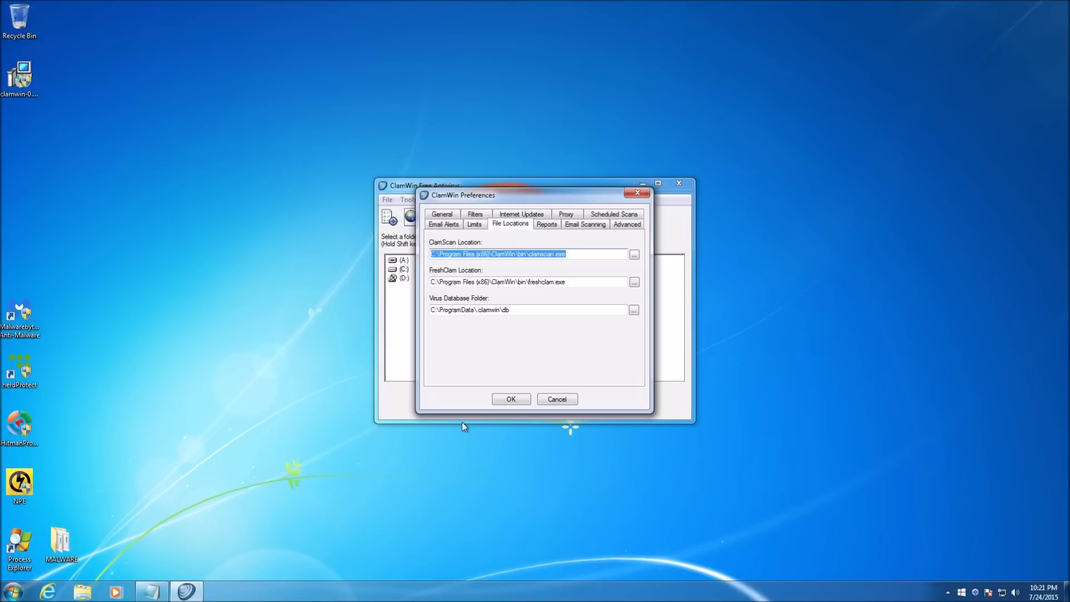
{"action": "left_click", "coordinate": [545, 226]}
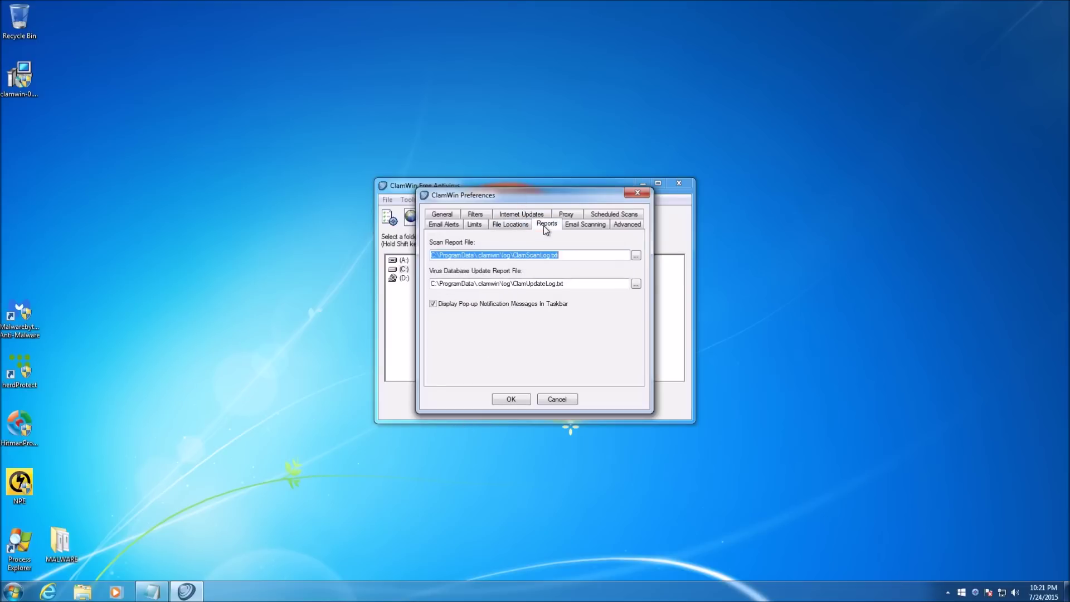
{"action": "left_click", "coordinate": [587, 229]}
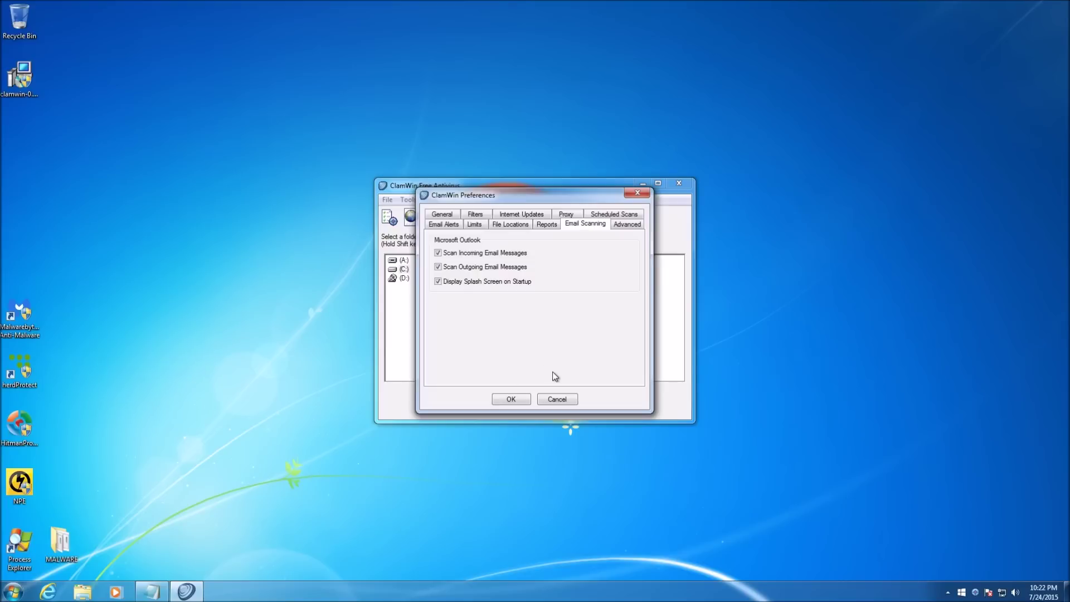
Check the Advanced scanner options against Email Scanning, then save and close Preferences with OK.
{"action": "left_click", "coordinate": [625, 224]}
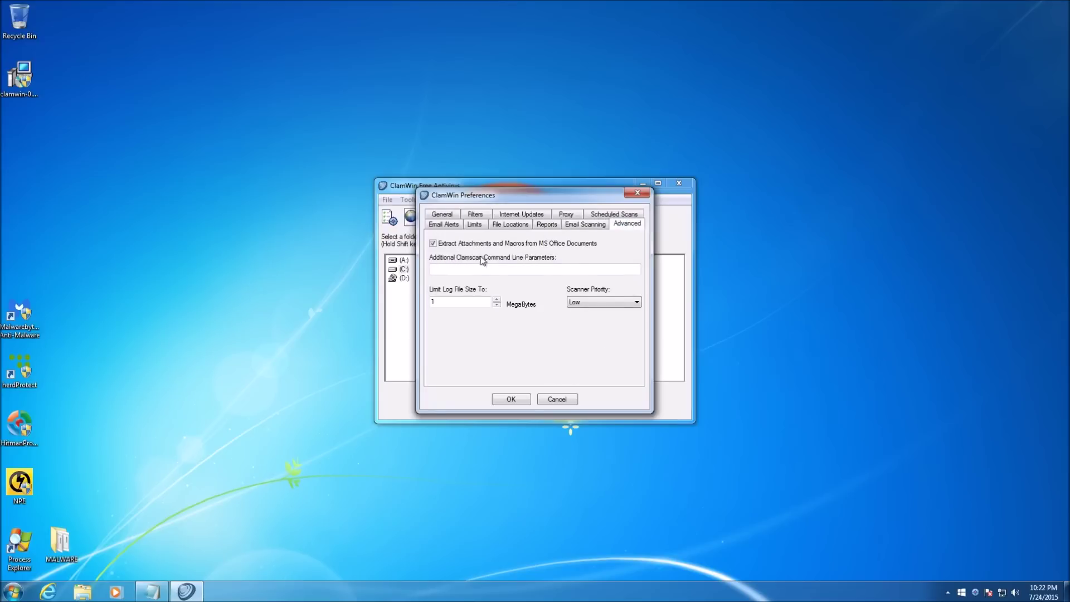
{"action": "left_click", "coordinate": [580, 226]}
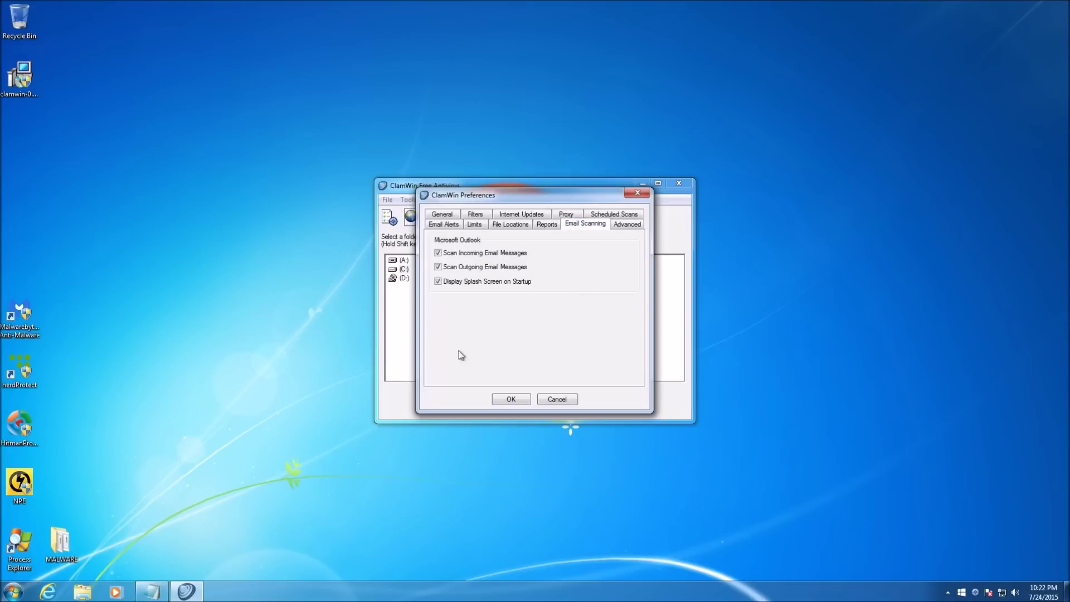
{"action": "left_click", "coordinate": [627, 225]}
{"action": "left_click", "coordinate": [623, 226]}
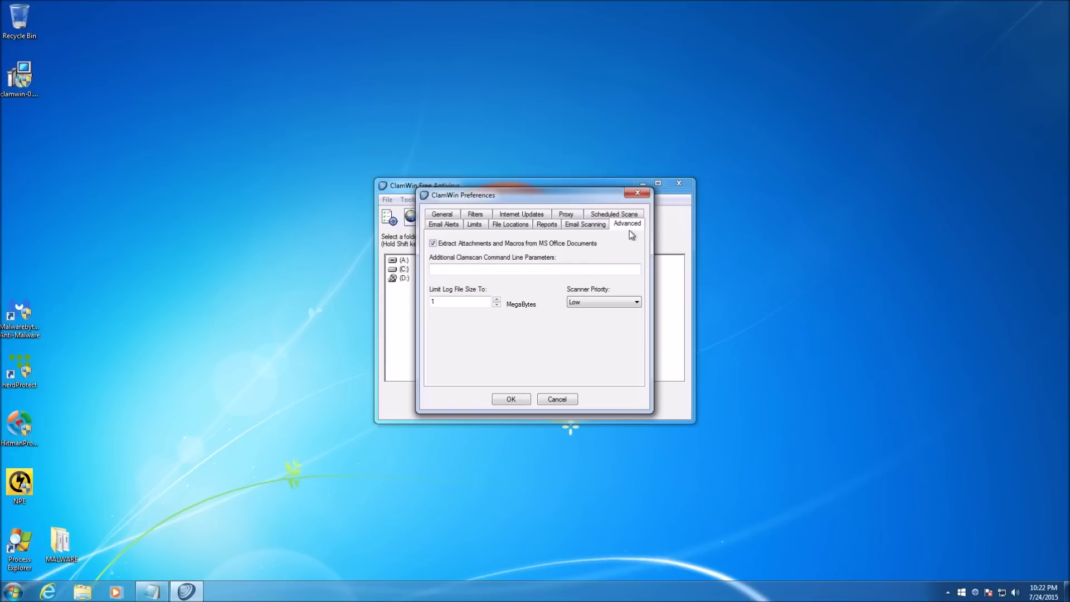
{"action": "left_click", "coordinate": [527, 398]}
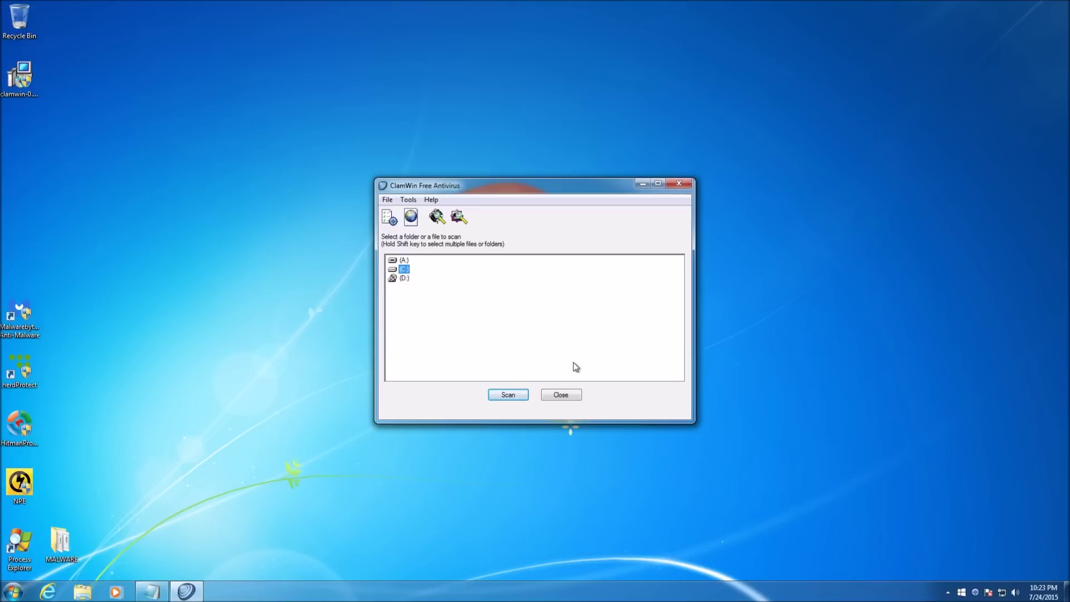
Refocus the ClamWin main window and close it, leaving the desktop.
{"action": "left_click_drag", "start_coordinate": [317, 144], "coordinate": [799, 465]}
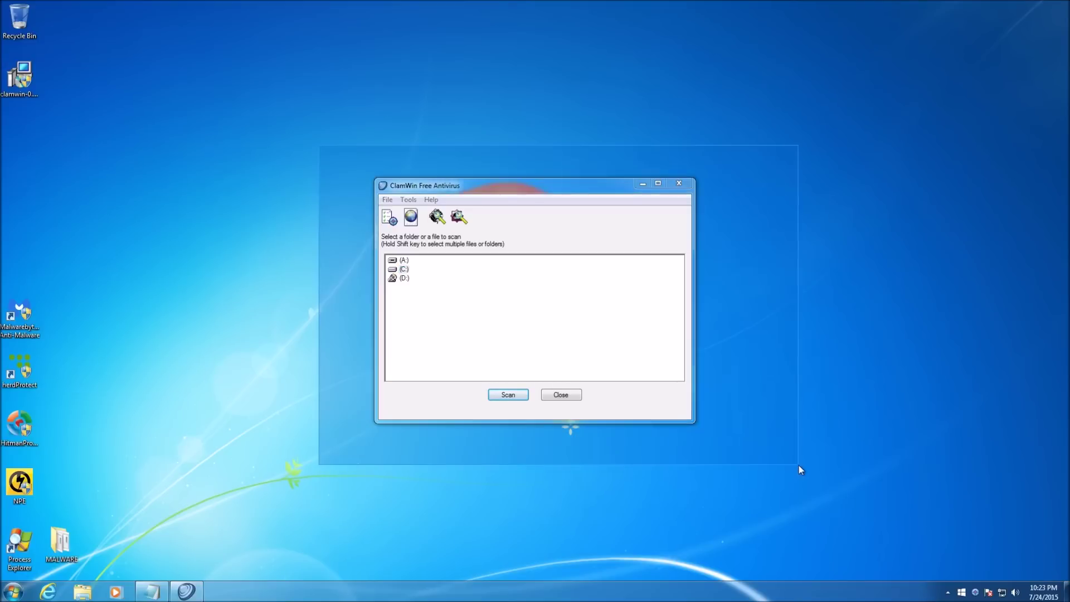
{"action": "left_click", "coordinate": [533, 200]}
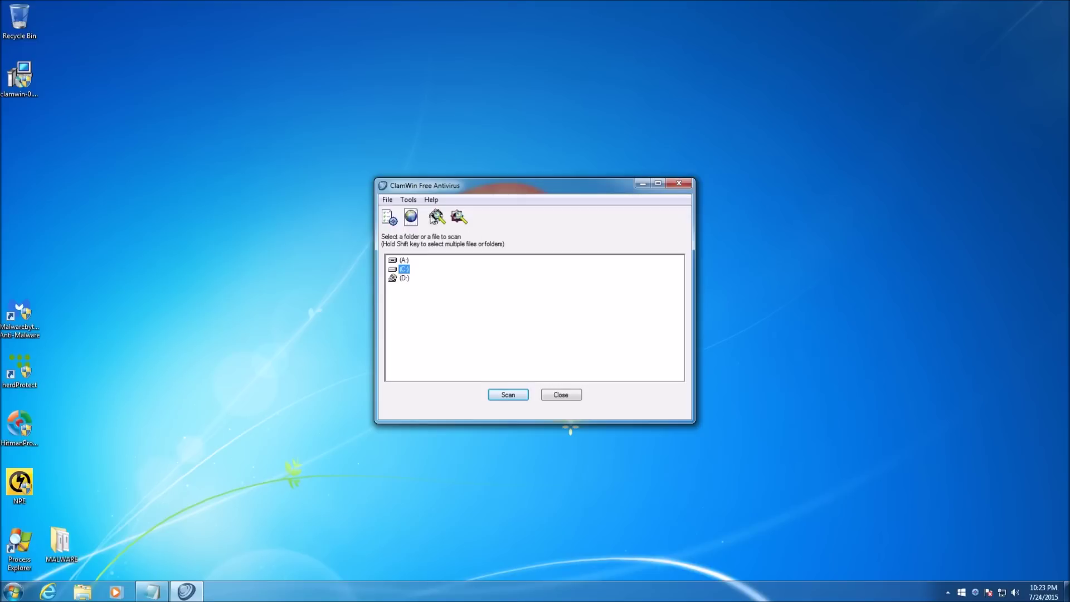
{"action": "left_click_drag", "start_coordinate": [343, 161], "coordinate": [729, 451]}
{"action": "left_click", "coordinate": [574, 212]}
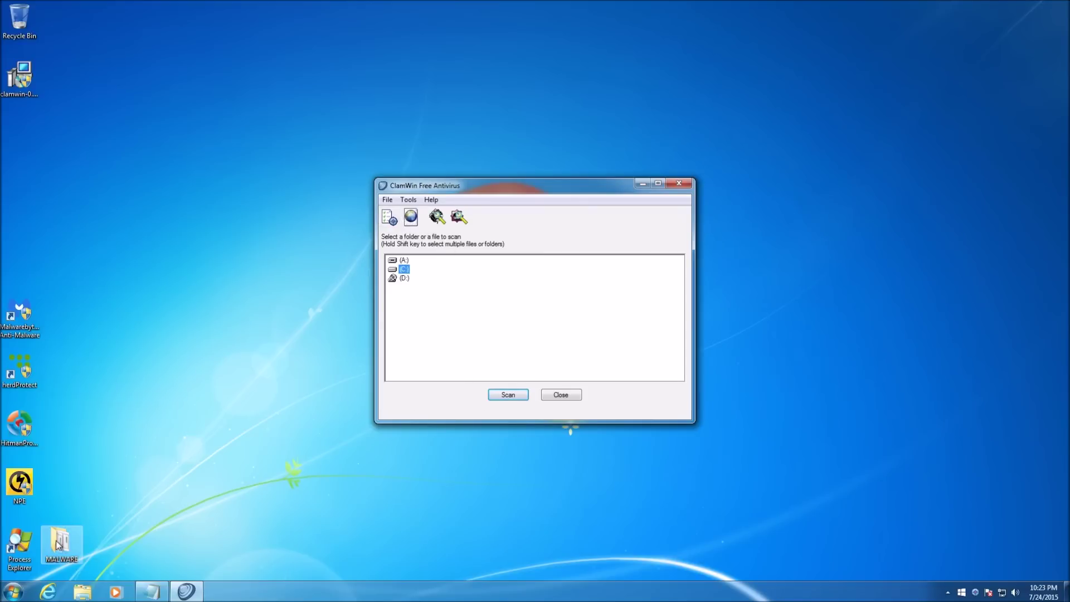
{"action": "left_click", "coordinate": [560, 395]}
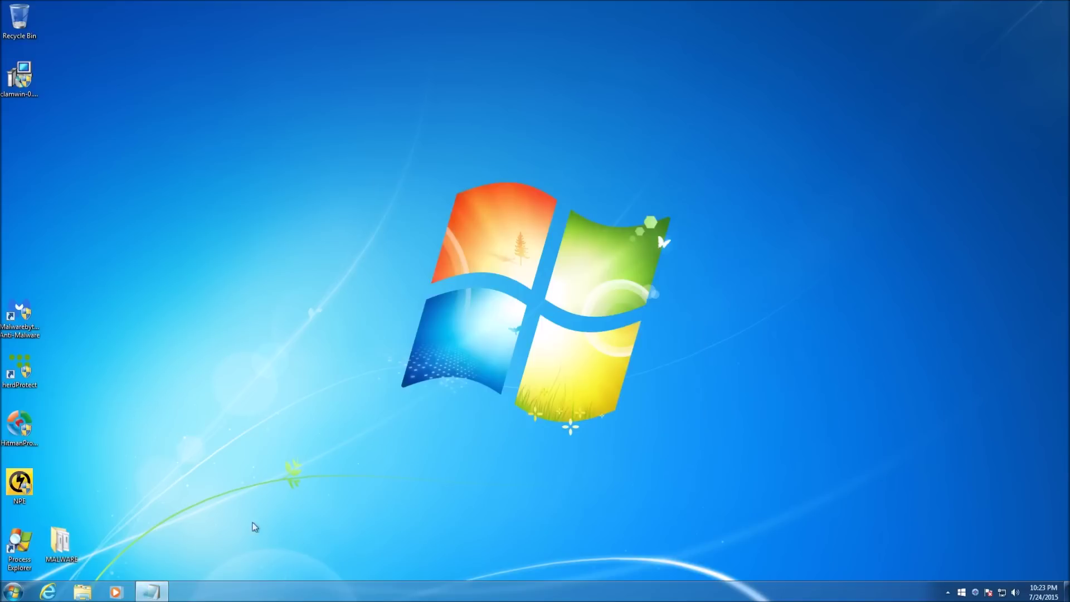
Show the MALWARE folder's properties beside the Notepad note to compare the 13,643 file count.
{"action": "right_click", "coordinate": [67, 547]}
{"action": "left_click", "coordinate": [96, 534]}
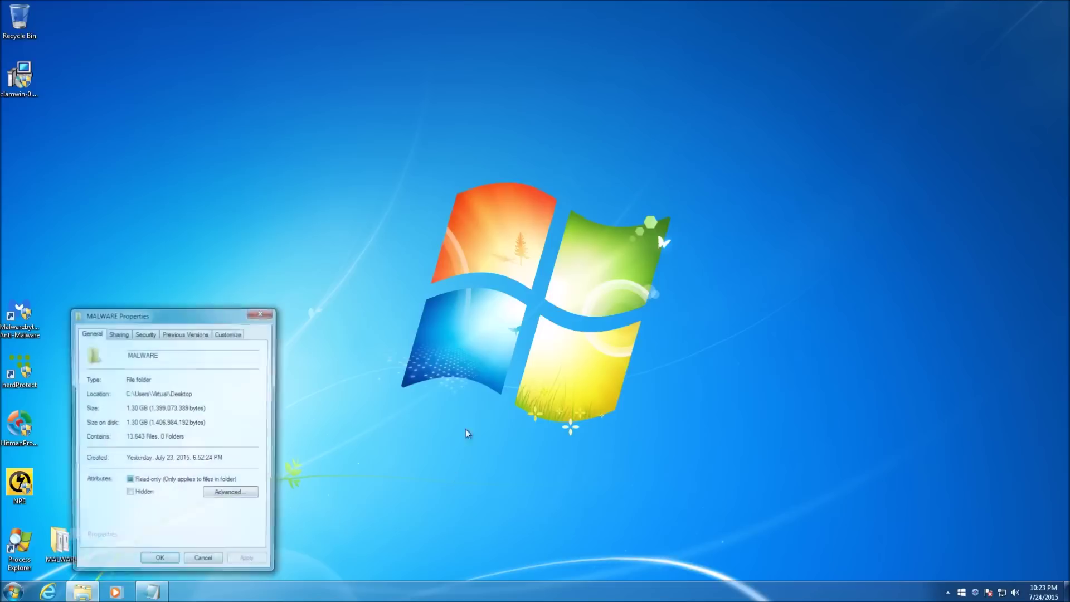
{"action": "left_click_drag", "start_coordinate": [210, 319], "coordinate": [228, 283]}
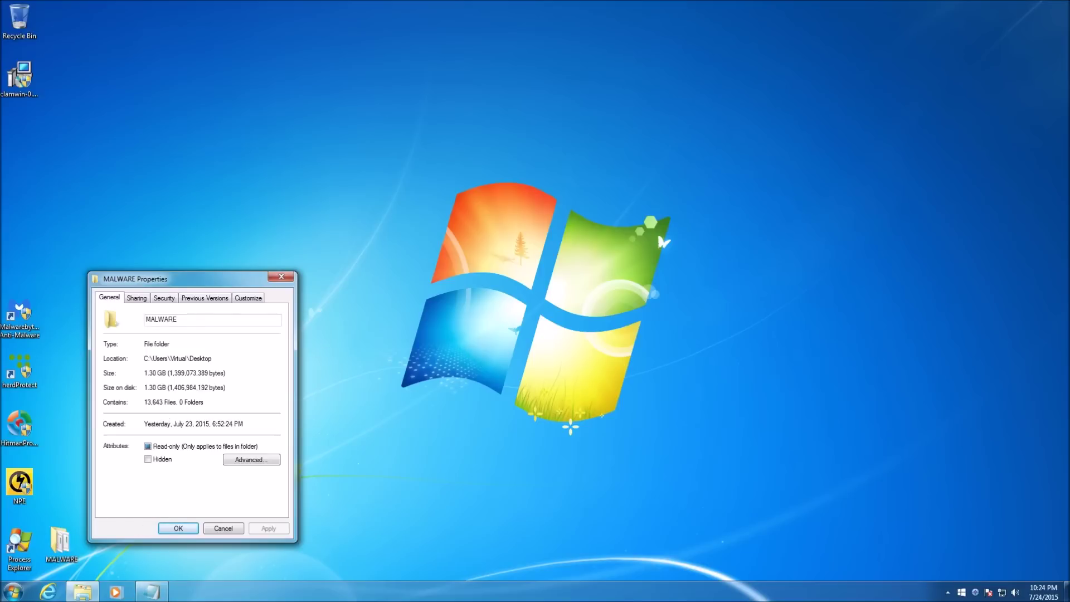
{"action": "left_click", "coordinate": [151, 591]}
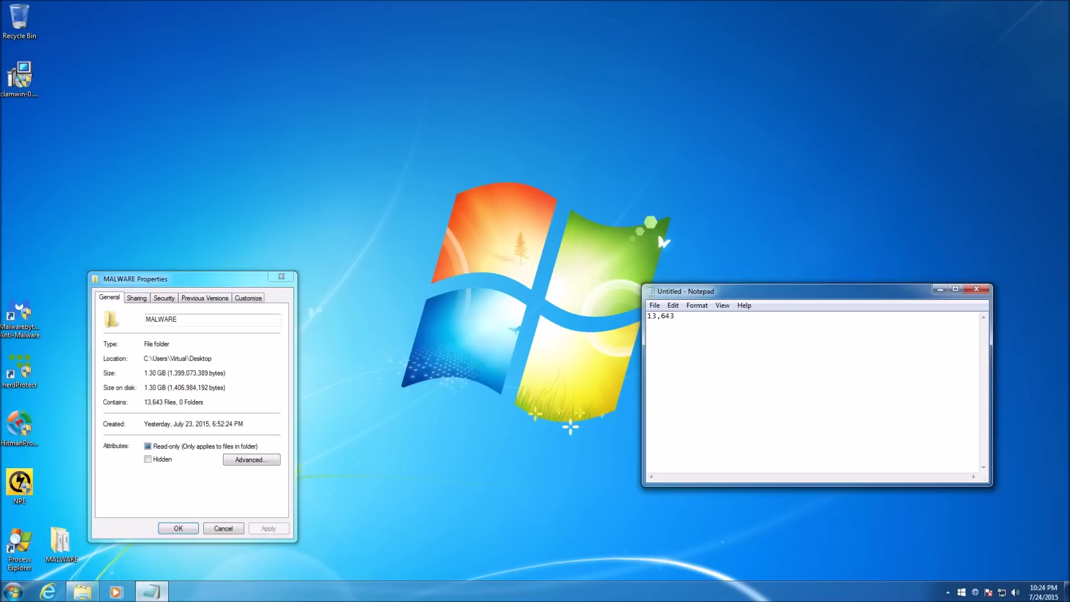
{"action": "left_click_drag", "start_coordinate": [793, 300], "coordinate": [851, 363]}
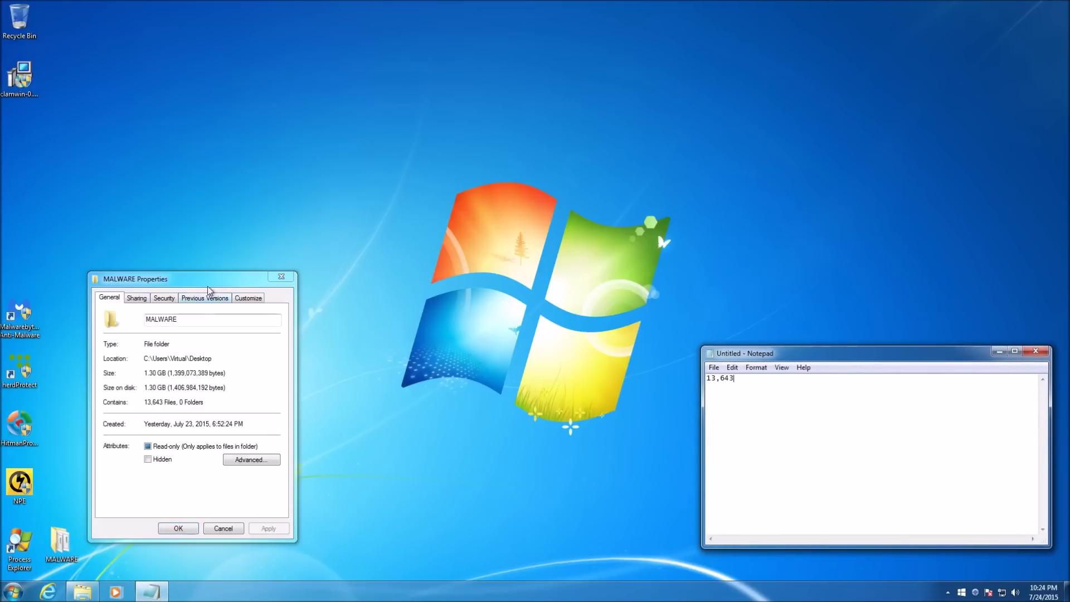
Cancel the properties dialog and minimize the Notepad window.
{"action": "left_click", "coordinate": [276, 278]}
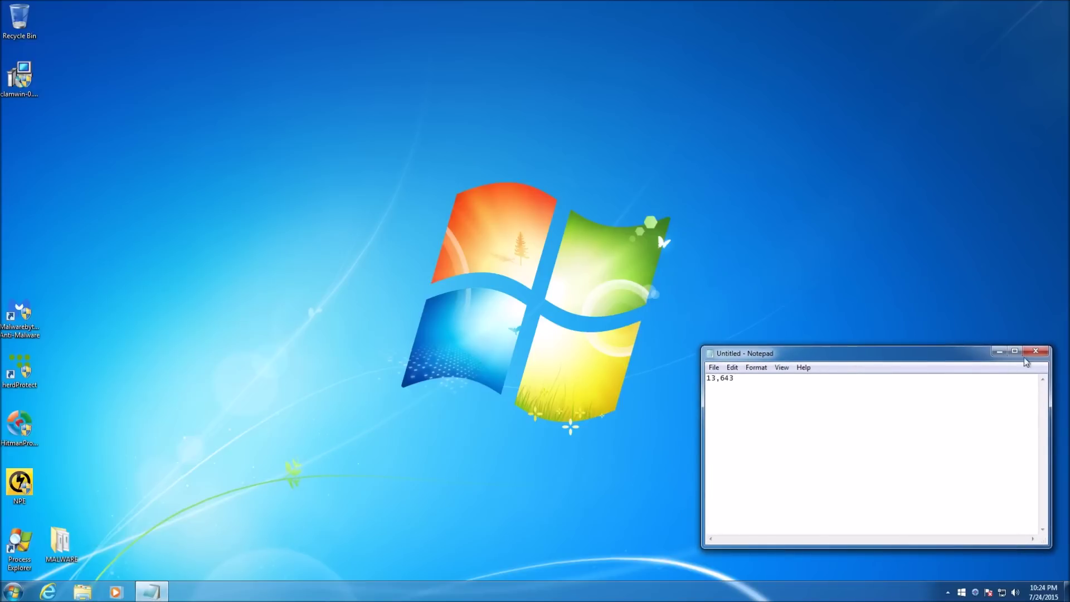
{"action": "left_click_drag", "start_coordinate": [963, 355], "coordinate": [888, 355]}
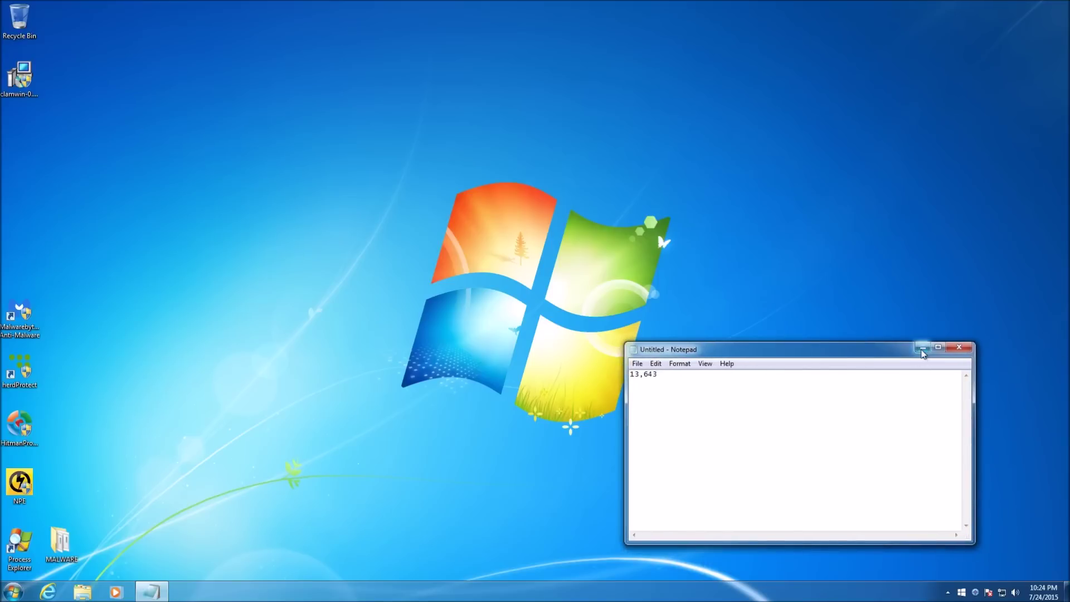
{"action": "left_click", "coordinate": [922, 346]}
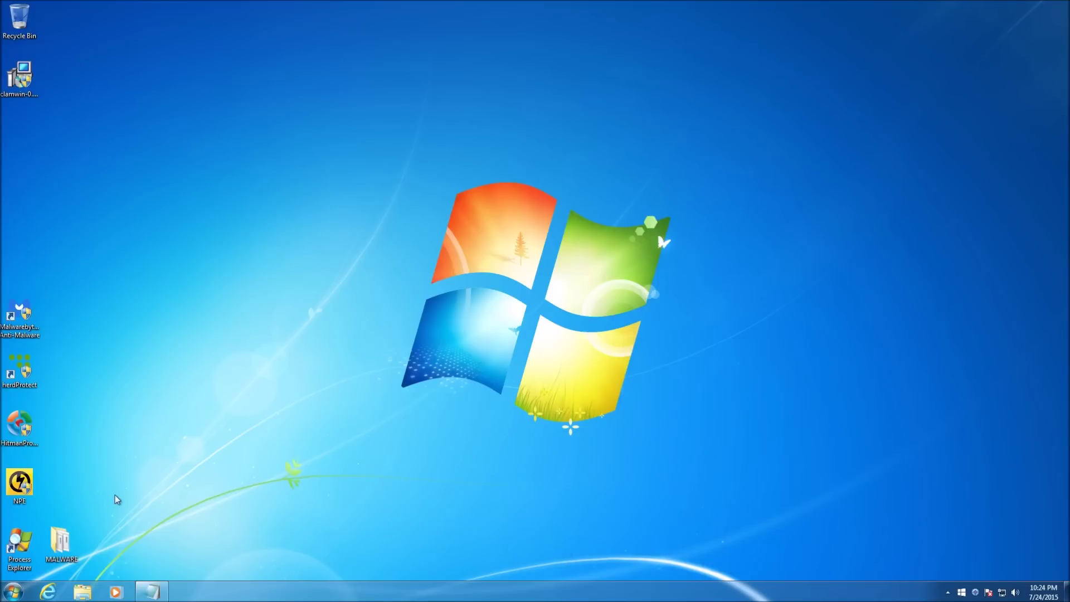
Scan the MALWARE folder with ClamWin Free Antivirus from its context menu.
{"action": "right_click", "coordinate": [61, 536]}
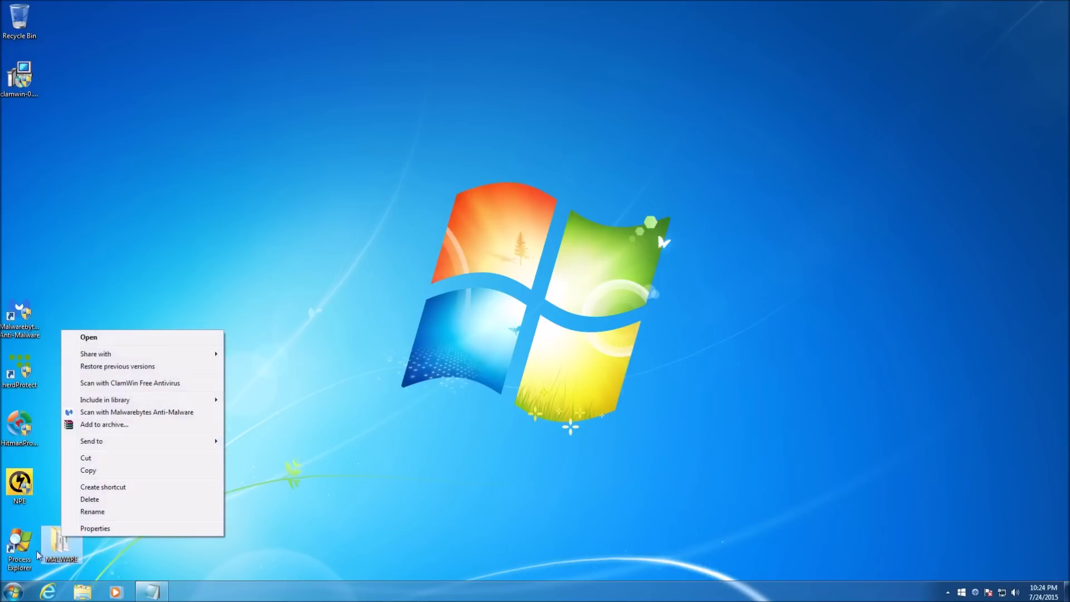
{"action": "left_click", "coordinate": [94, 383]}
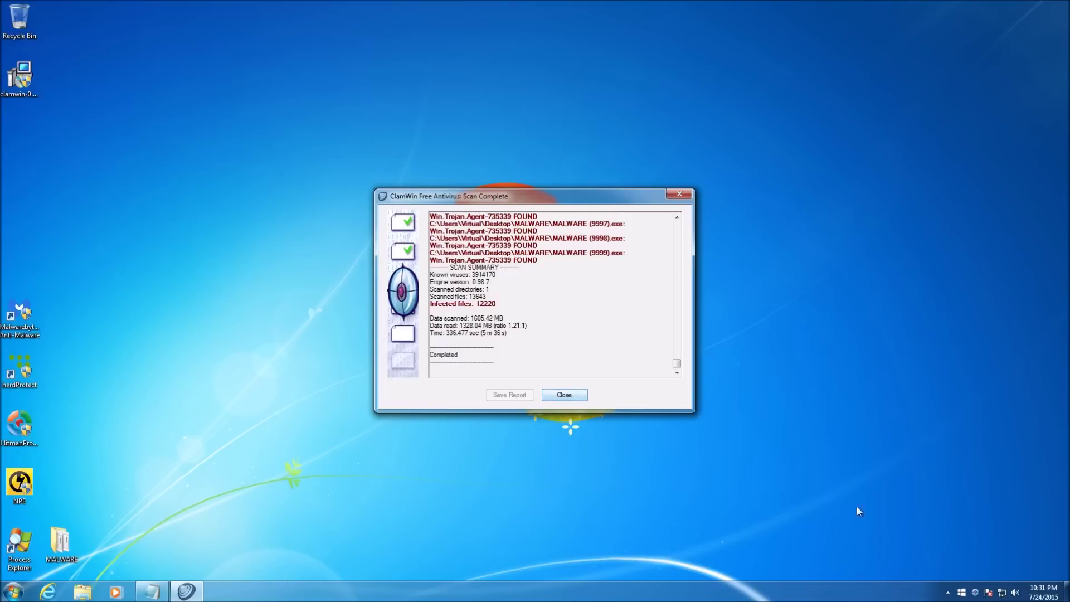
Reopen ClamWin from the tray, close its main window, and bring up the MALWARE folder's context menu.
{"action": "left_click", "coordinate": [951, 591]}
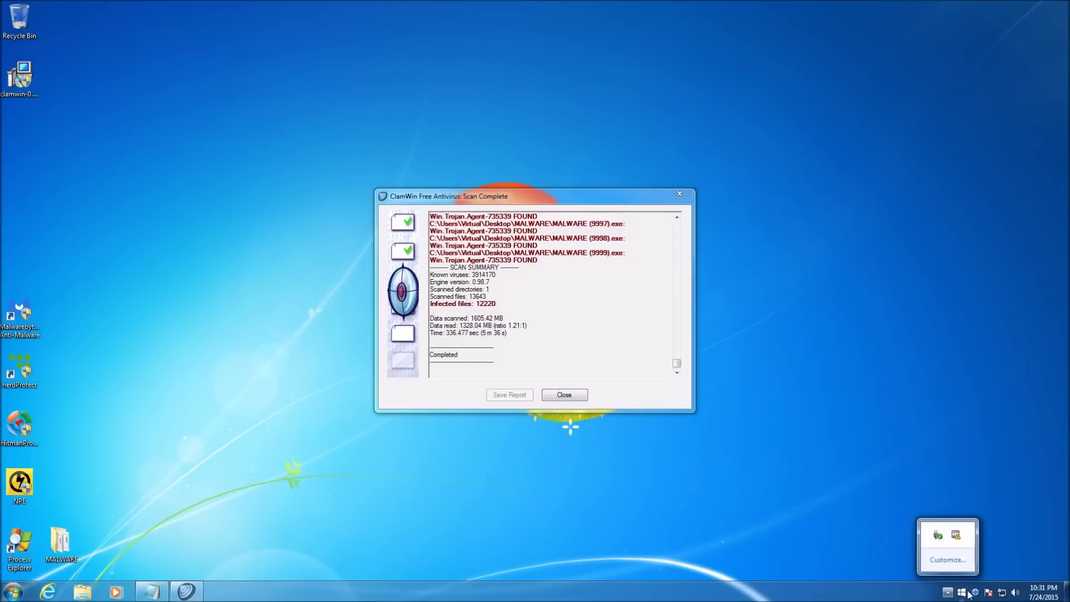
{"action": "left_click", "coordinate": [972, 590]}
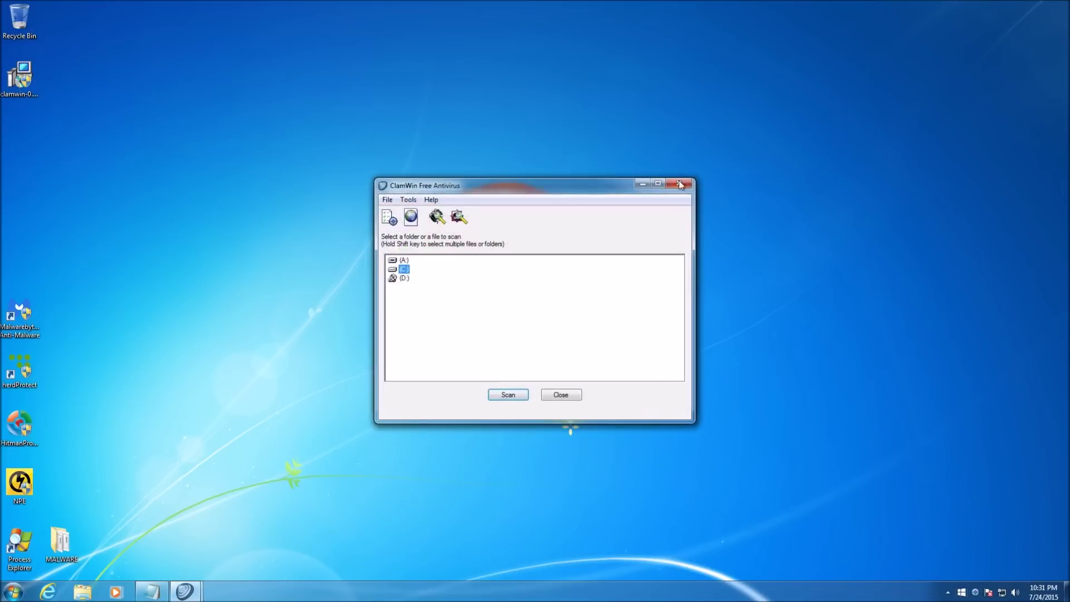
{"action": "left_click", "coordinate": [680, 185]}
{"action": "right_click", "coordinate": [70, 538]}
View the MALWARE folder's properties (13,643 files), then close them and the old scan report.
{"action": "left_click", "coordinate": [89, 533]}
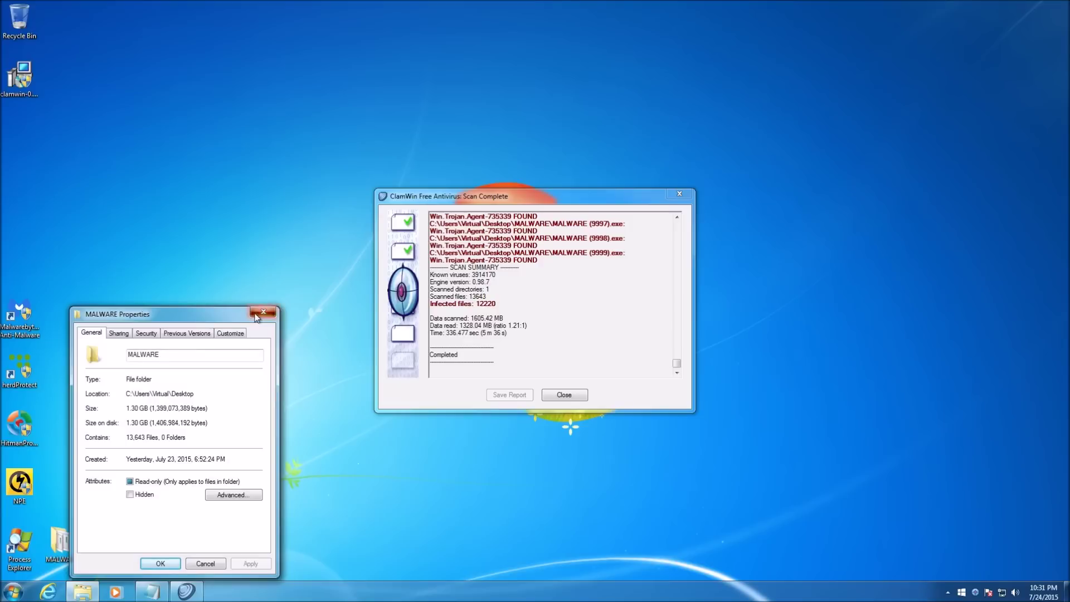
{"action": "left_click", "coordinate": [263, 311]}
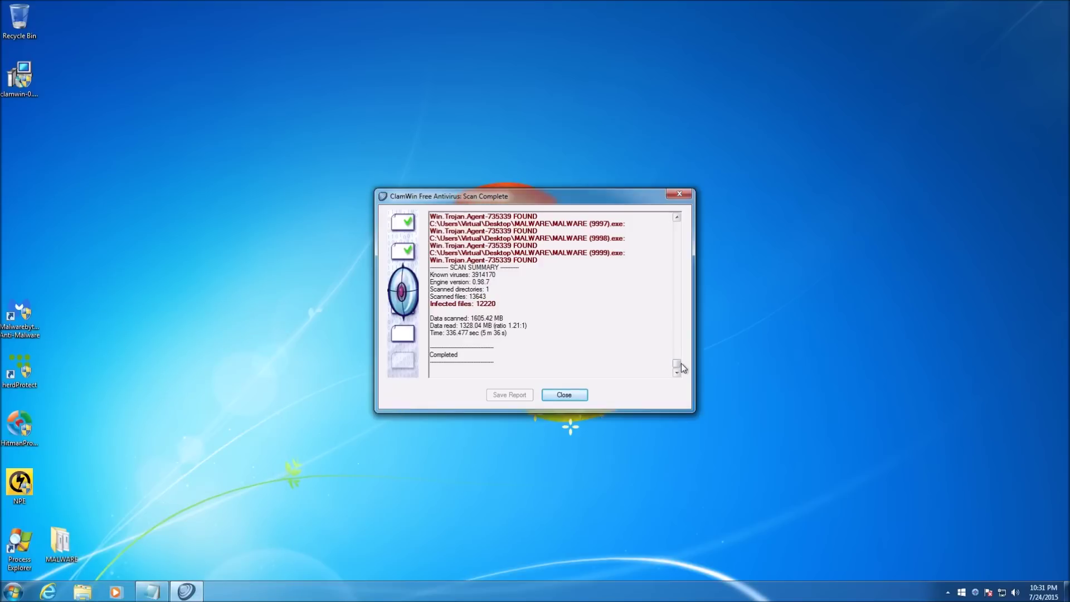
{"action": "mouse_move", "coordinate": [678, 364]}
{"action": "left_mouse_down"}
{"action": "mouse_move", "coordinate": [677, 213]}
{"action": "mouse_move", "coordinate": [673, 385]}
{"action": "left_mouse_up"}
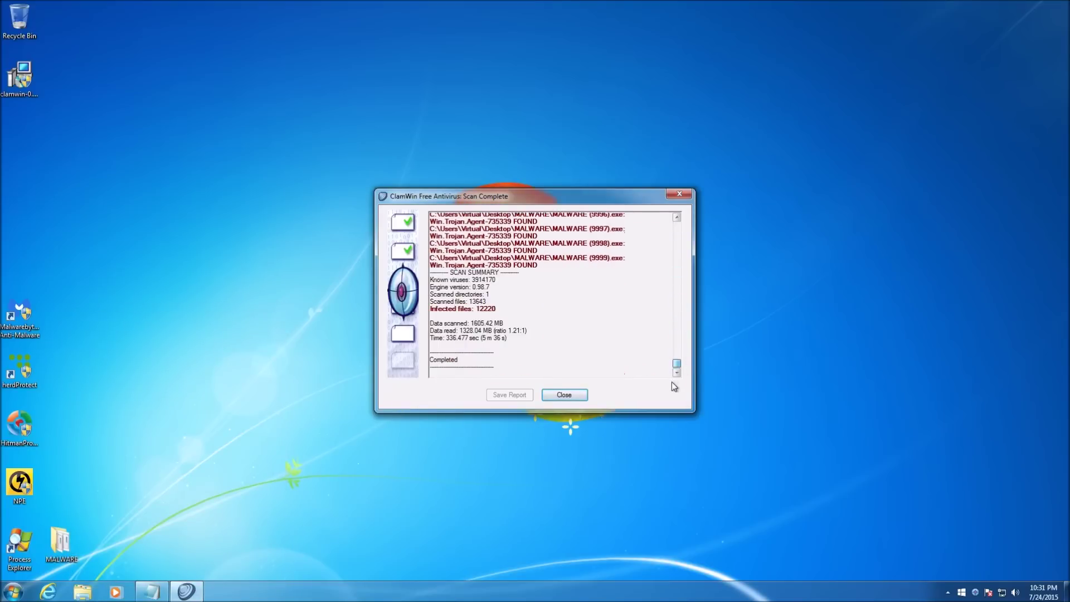
{"action": "left_click", "coordinate": [567, 395]}
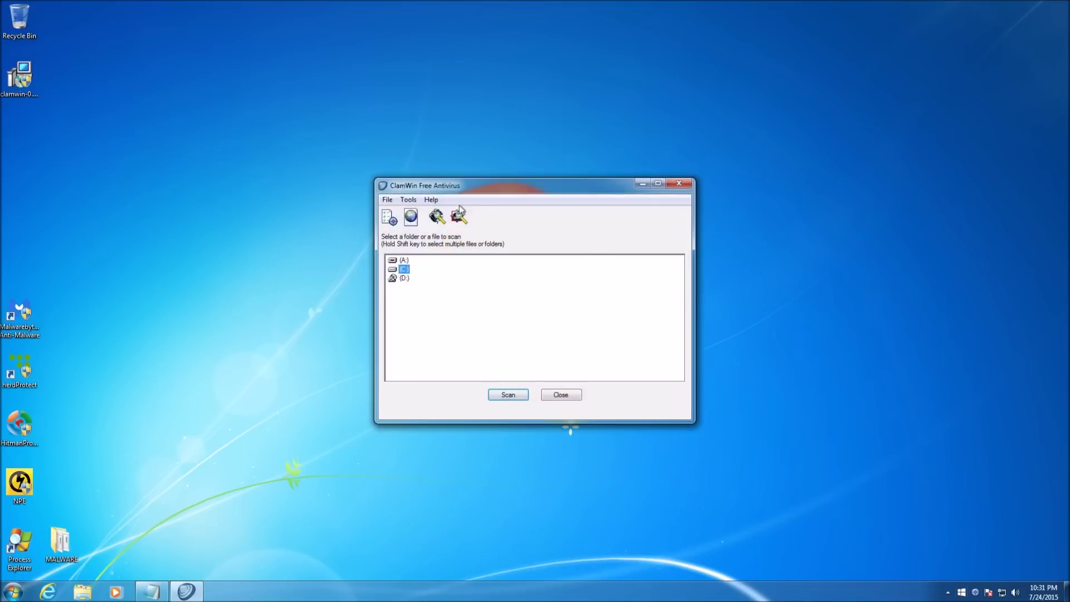
In Tools > Preferences, set infected files to Remove (Use Carefully) and confirm with OK.
{"action": "left_click", "coordinate": [386, 200]}
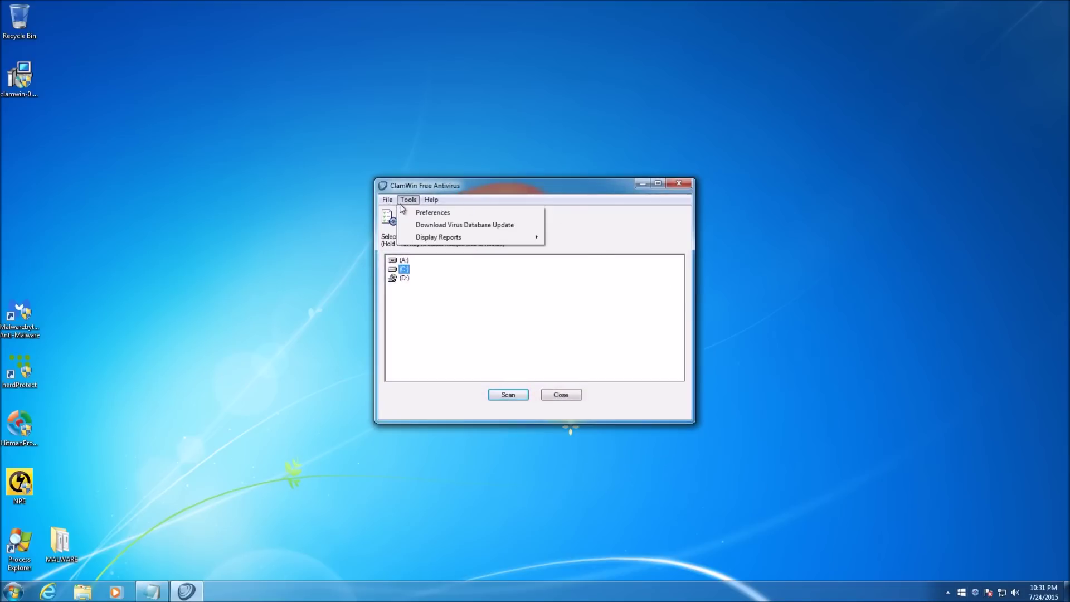
{"action": "left_click", "coordinate": [428, 213]}
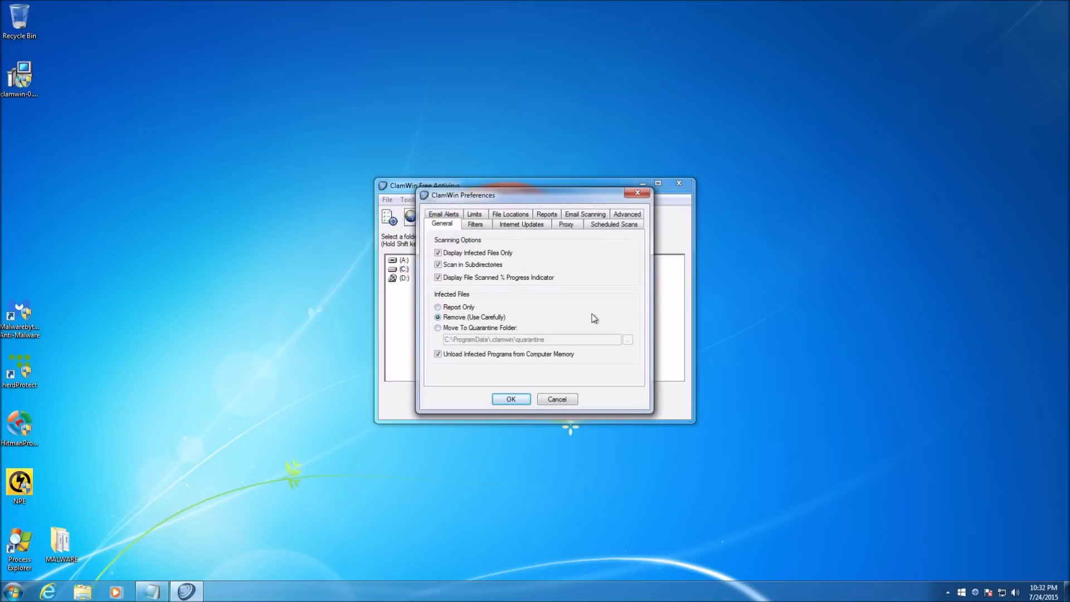
{"action": "left_click", "coordinate": [520, 399]}
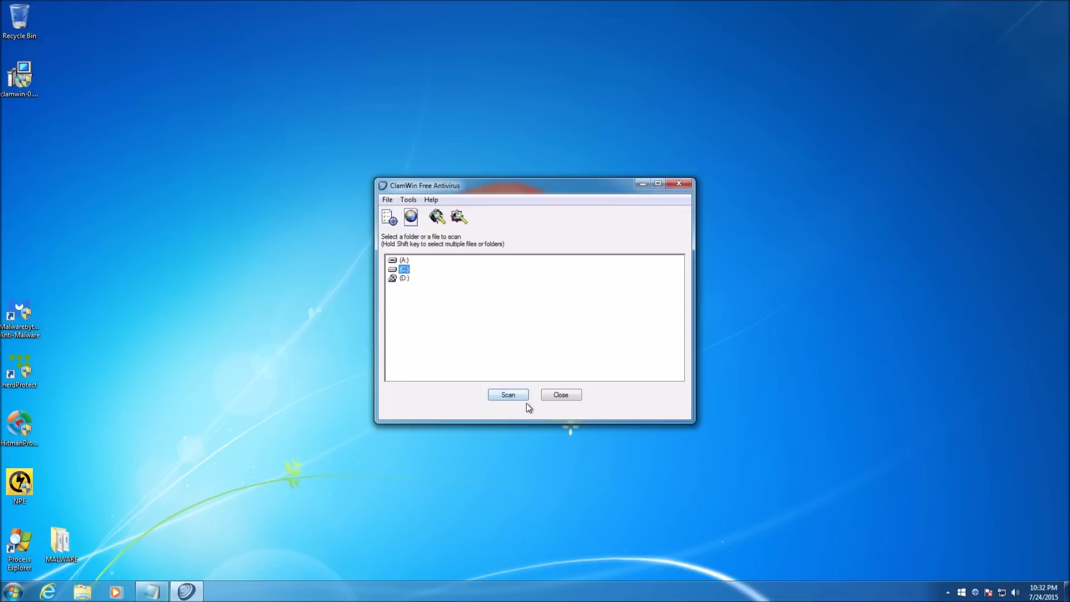
Close ClamWin and start a new scan of the MALWARE folder from its context menu.
{"action": "left_click", "coordinate": [688, 183]}
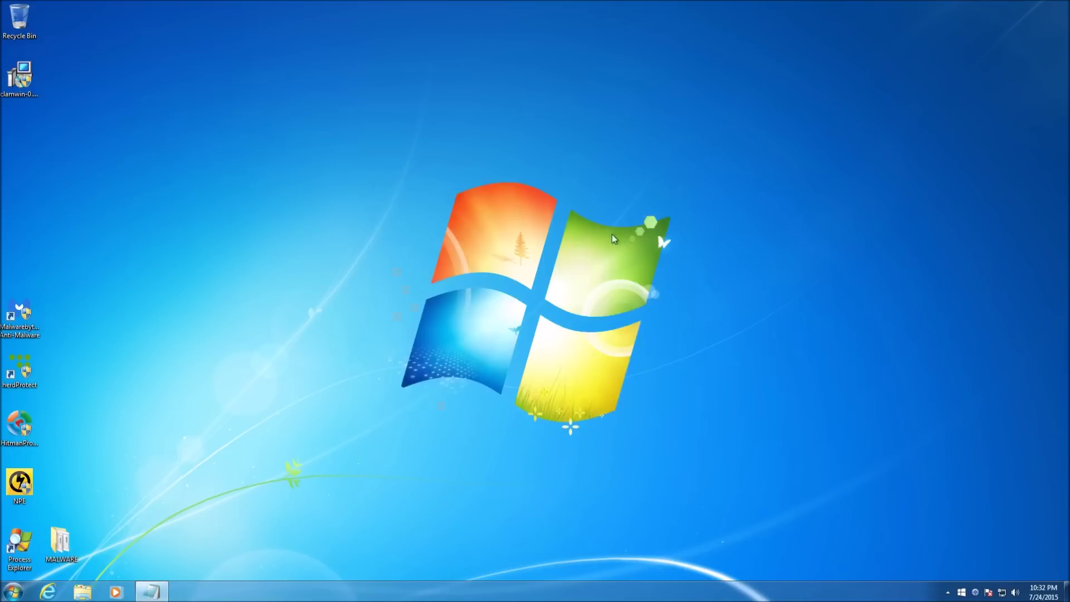
{"action": "right_click", "coordinate": [64, 543]}
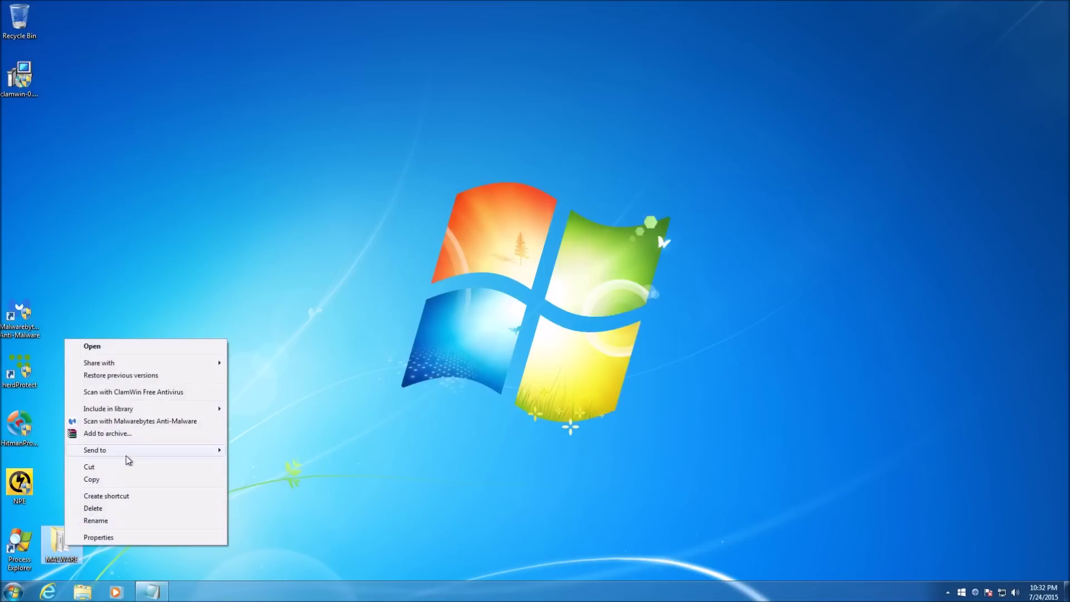
{"action": "left_click", "coordinate": [148, 394]}
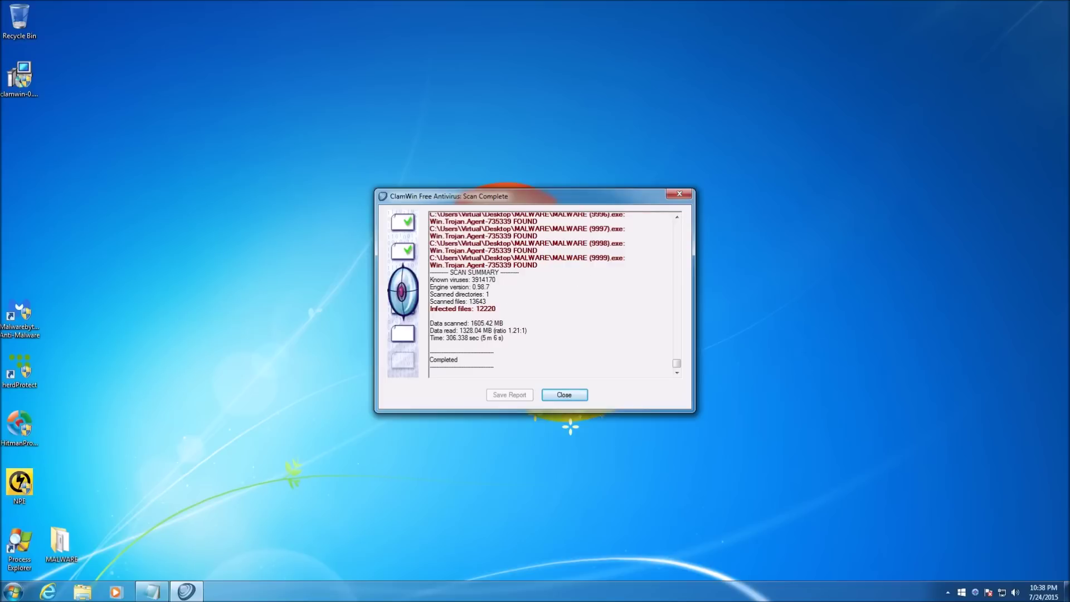
{"action": "mouse_move", "coordinate": [677, 363]}
{"action": "left_mouse_down"}
{"action": "mouse_move", "coordinate": [688, 263]}
{"action": "mouse_move", "coordinate": [686, 220]}
{"action": "mouse_move", "coordinate": [677, 219]}
{"action": "mouse_move", "coordinate": [666, 340]}
{"action": "mouse_move", "coordinate": [676, 366]}
{"action": "left_mouse_up"}
Highlight the 'Infected files: 12220' summary line, then close the Scan Complete report.
{"action": "left_click_drag", "start_coordinate": [430, 309], "coordinate": [496, 309]}
{"action": "left_click", "coordinate": [495, 308]}
{"action": "left_click", "coordinate": [563, 396]}
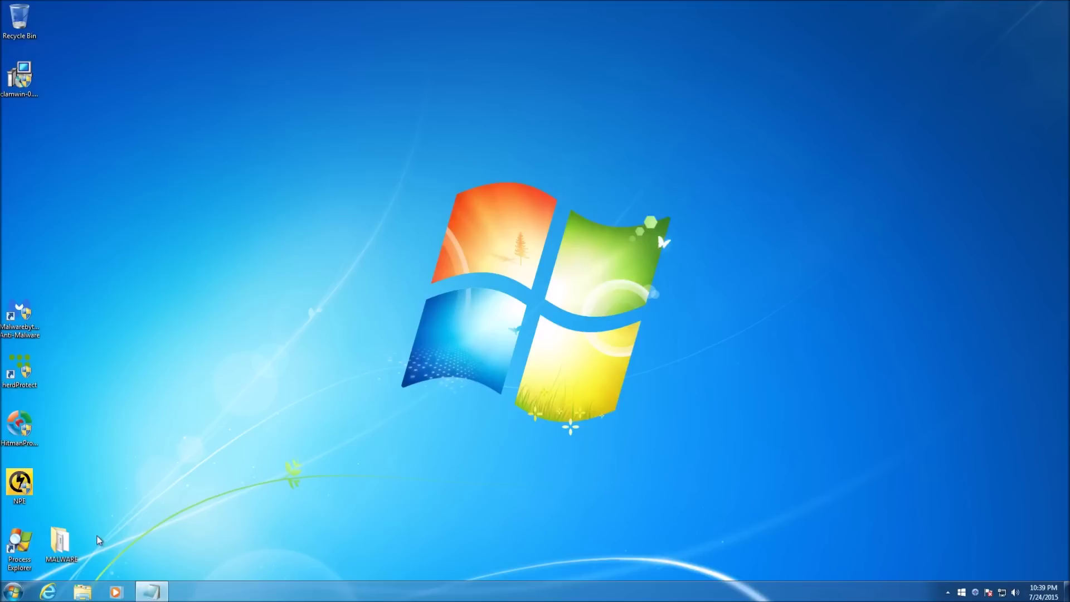
Show the MALWARE folder's properties (1,423 files) beside the restored Notepad note of 13,643.
{"action": "right_click", "coordinate": [71, 539]}
{"action": "left_click", "coordinate": [98, 533]}
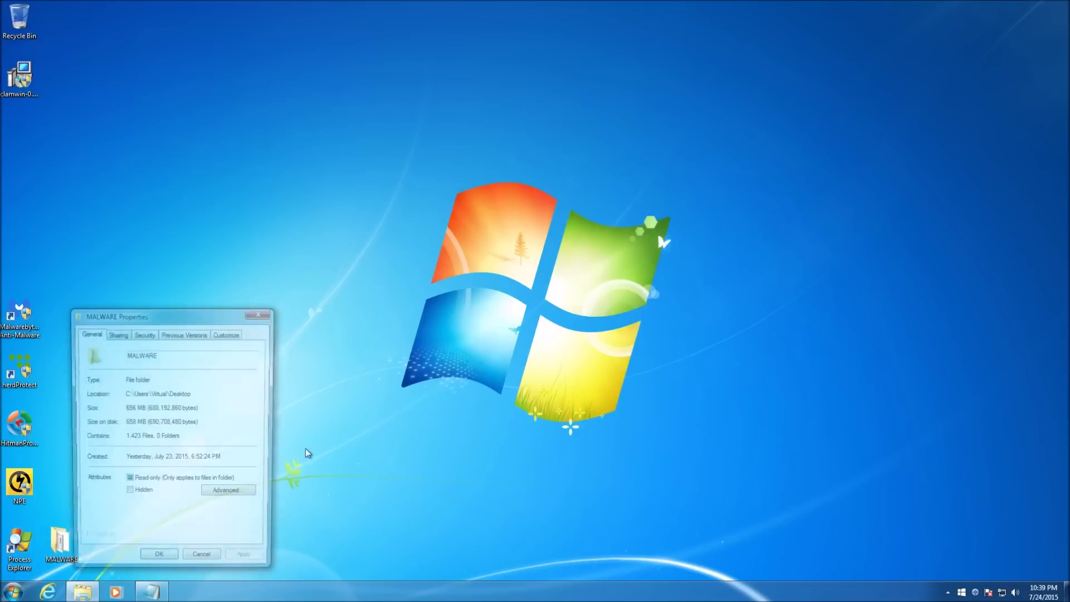
{"action": "left_click_drag", "start_coordinate": [167, 311], "coordinate": [195, 228]}
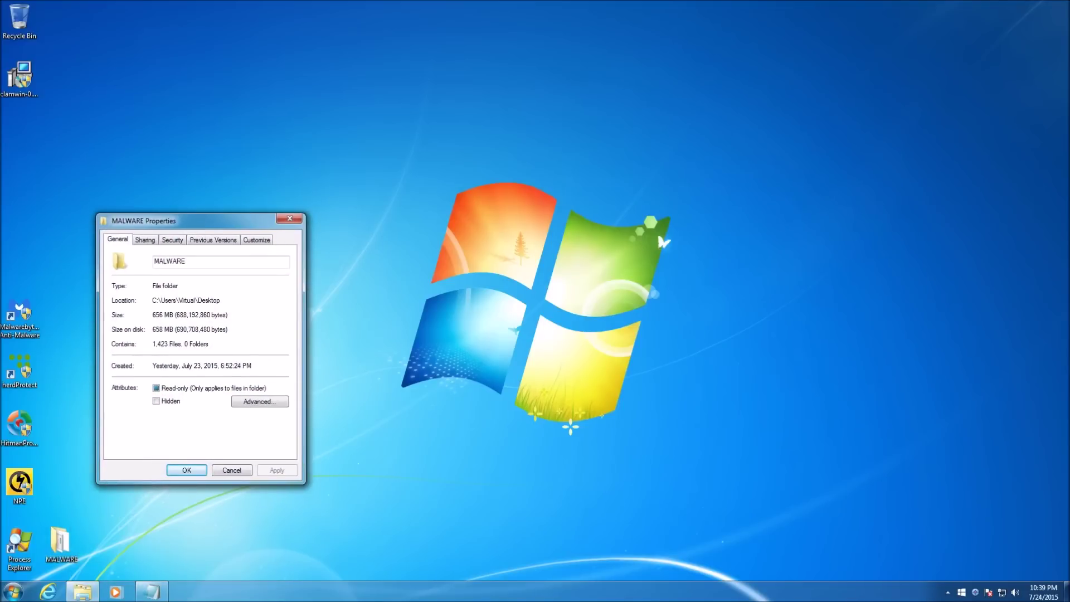
{"action": "left_click", "coordinate": [155, 592]}
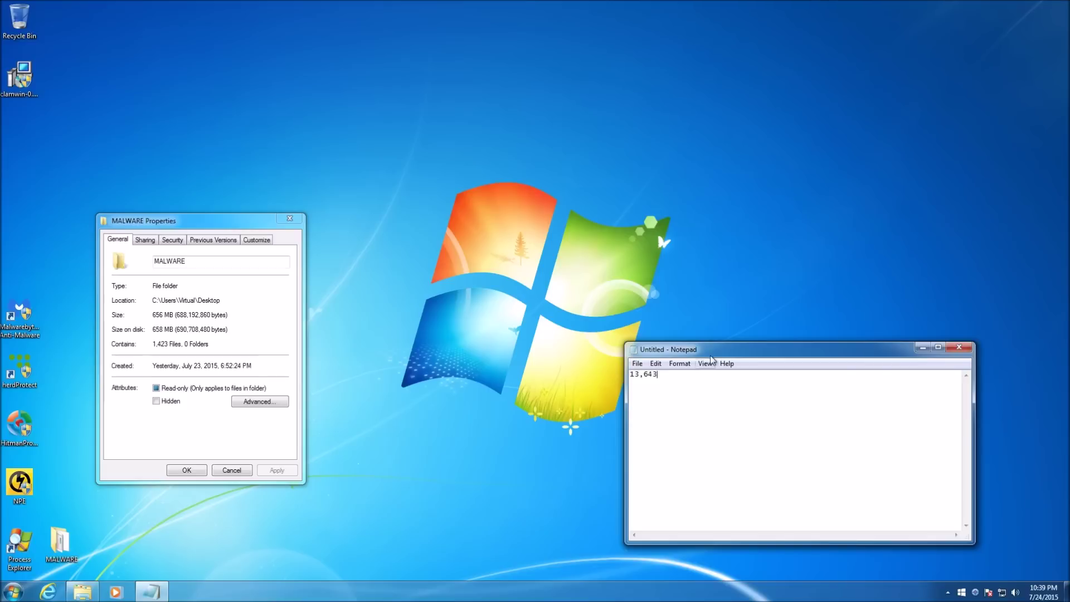
{"action": "left_click_drag", "start_coordinate": [718, 347], "coordinate": [759, 342]}
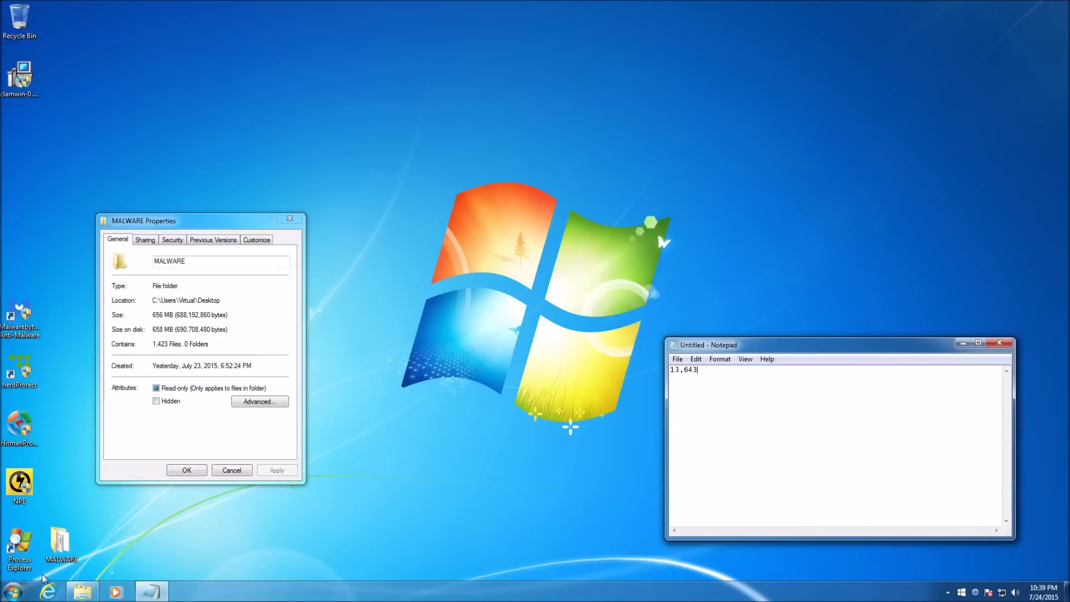
{"action": "left_click", "coordinate": [13, 592]}
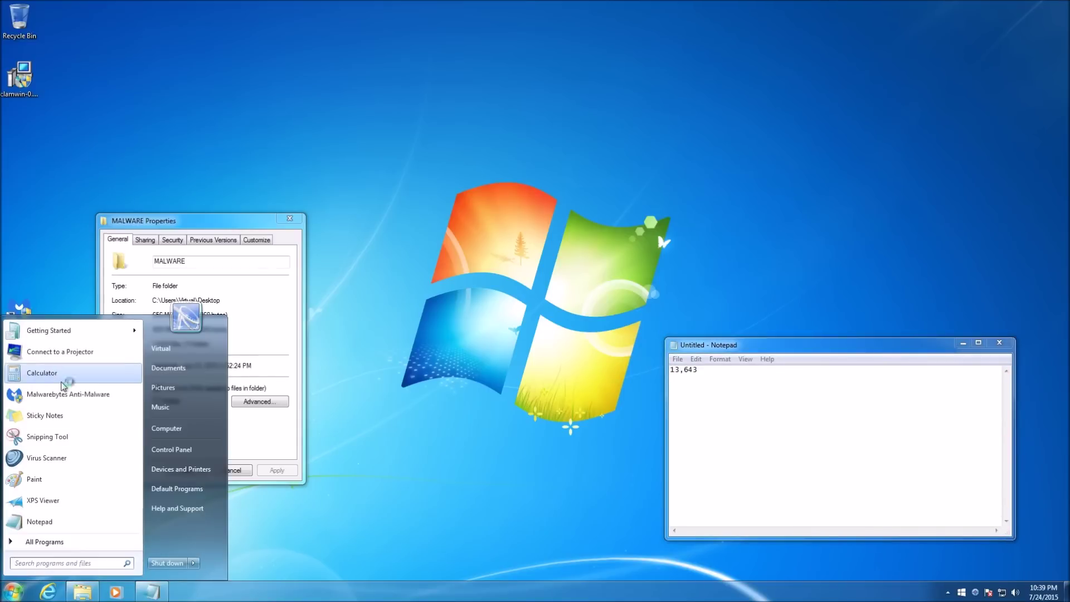
In Calculator compute 13643 − 1423 = 12220, then ÷ 13643 ≈ 0.8957.
{"action": "left_click", "coordinate": [65, 379]}
{"action": "left_click_drag", "start_coordinate": [125, 94], "coordinate": [520, 72]}
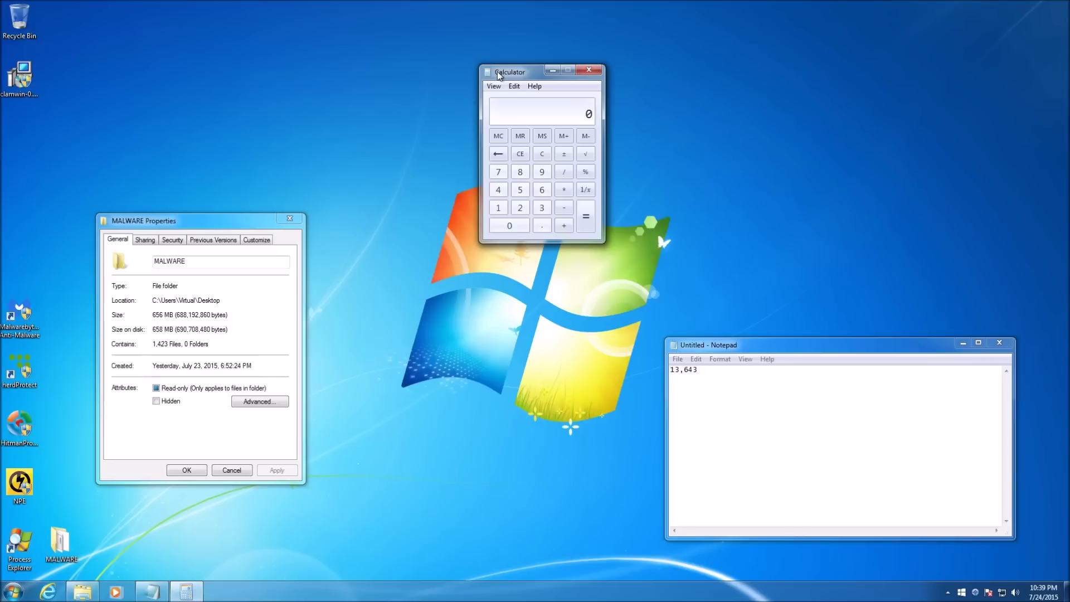
{"action": "type", "text": "13643"}
{"action": "key", "text": "minus"}
{"action": "type", "text": "14"}
{"action": "type", "text": "23"}
{"action": "key", "text": "Return"}
{"action": "key", "text": "slash"}
{"action": "type", "text": "1"}
{"action": "type", "text": "3643"}
{"action": "key", "text": "Return"}
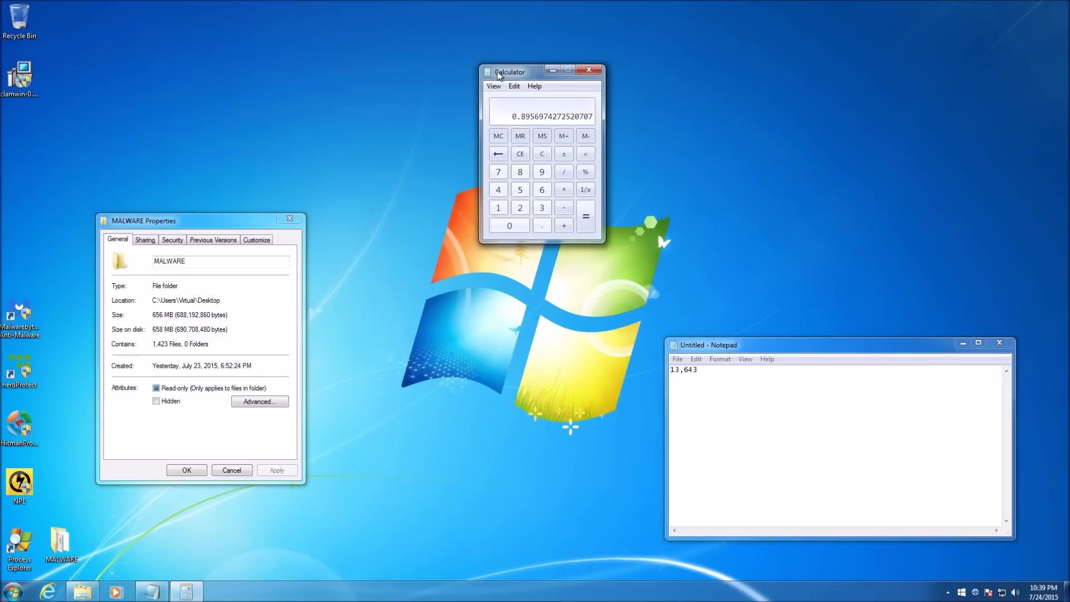